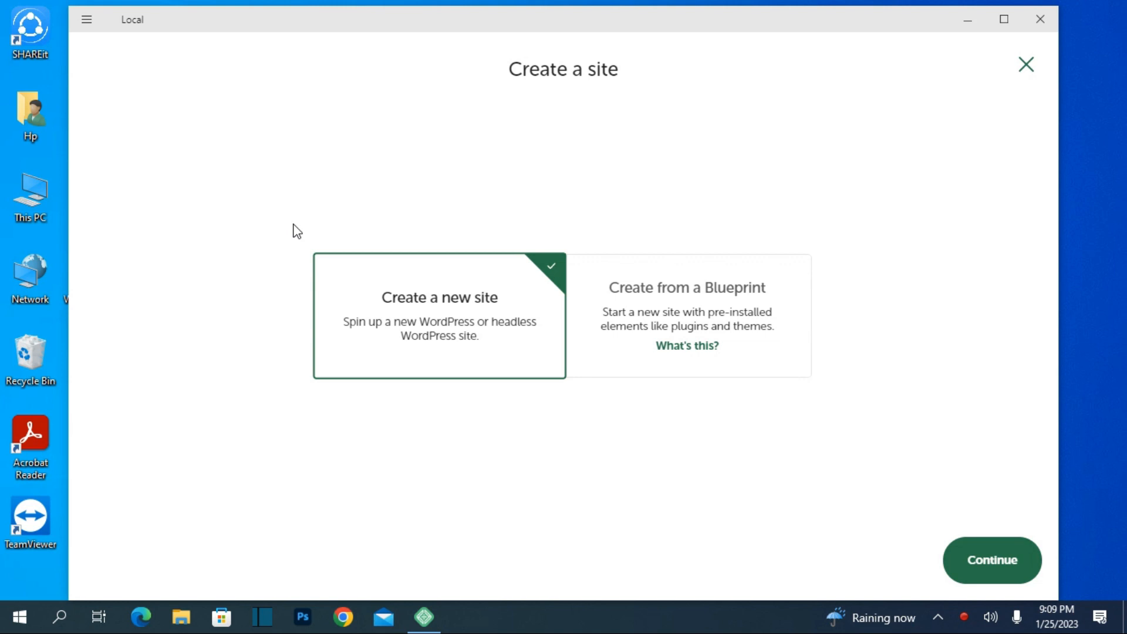
# Step: Hide and restore the Local window, then continue with 'Create a new site'
pyautogui.click(965, 22)
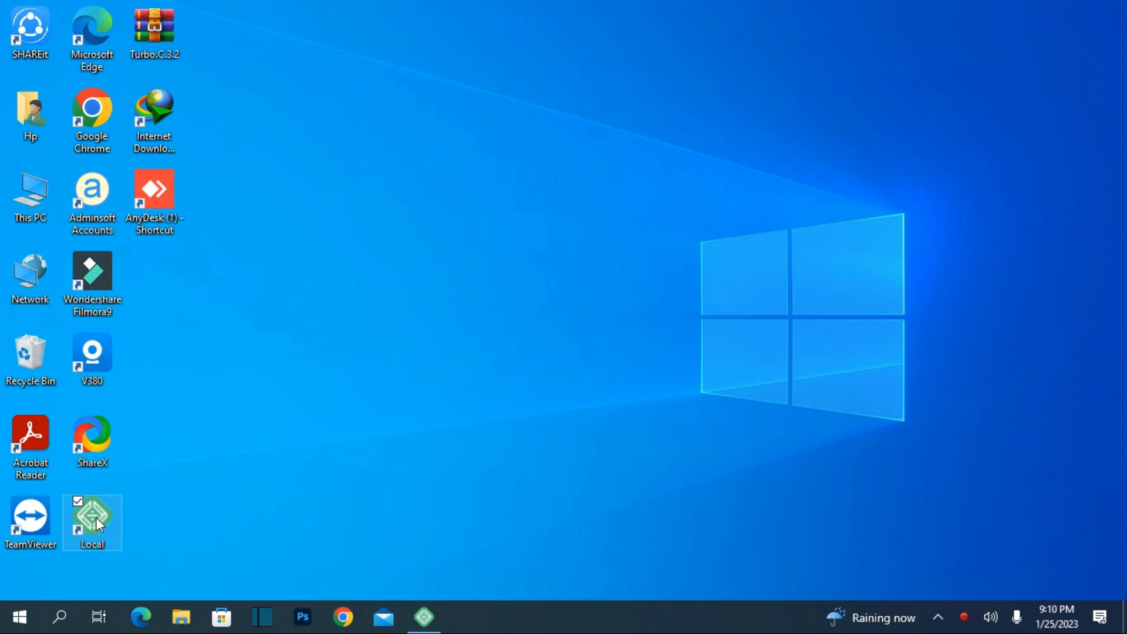
pyautogui.click(436, 616)
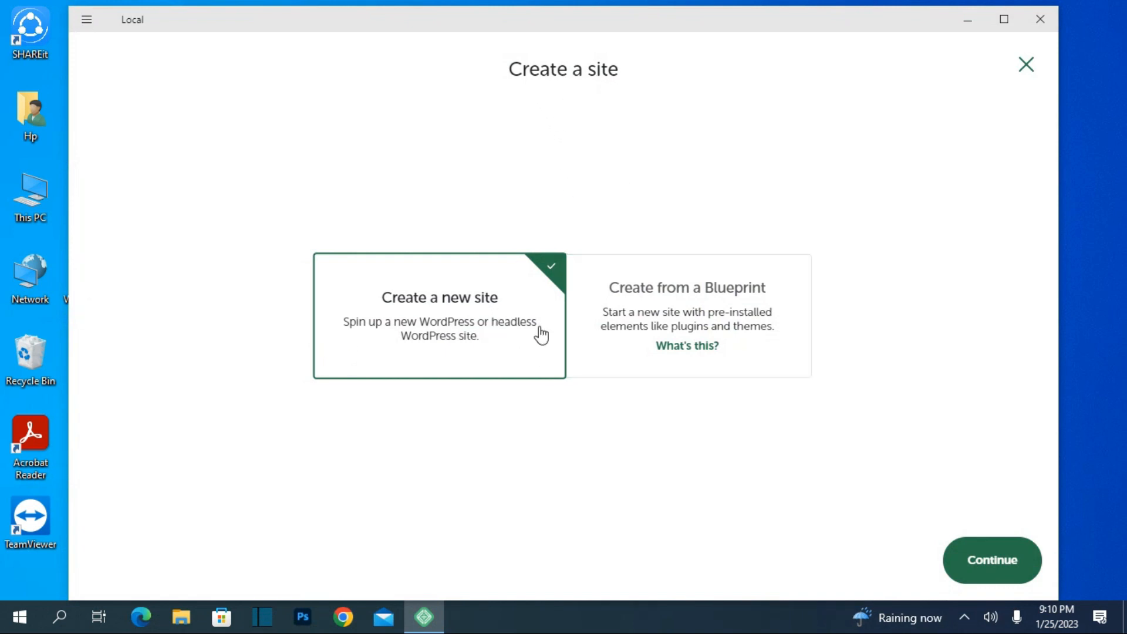
pyautogui.click(995, 569)
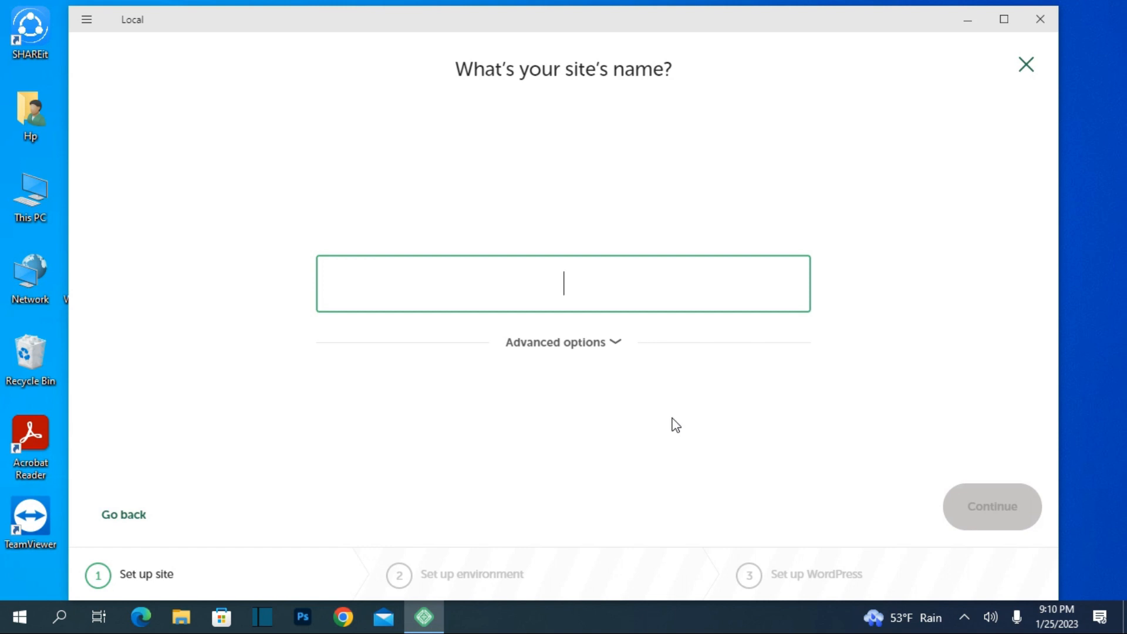
# Step: Name the site 'Riatech' and accept the Preferred environment (PHP 8.1.9, nginx, MySQL 8.0.16)
pyautogui.write('Ri')
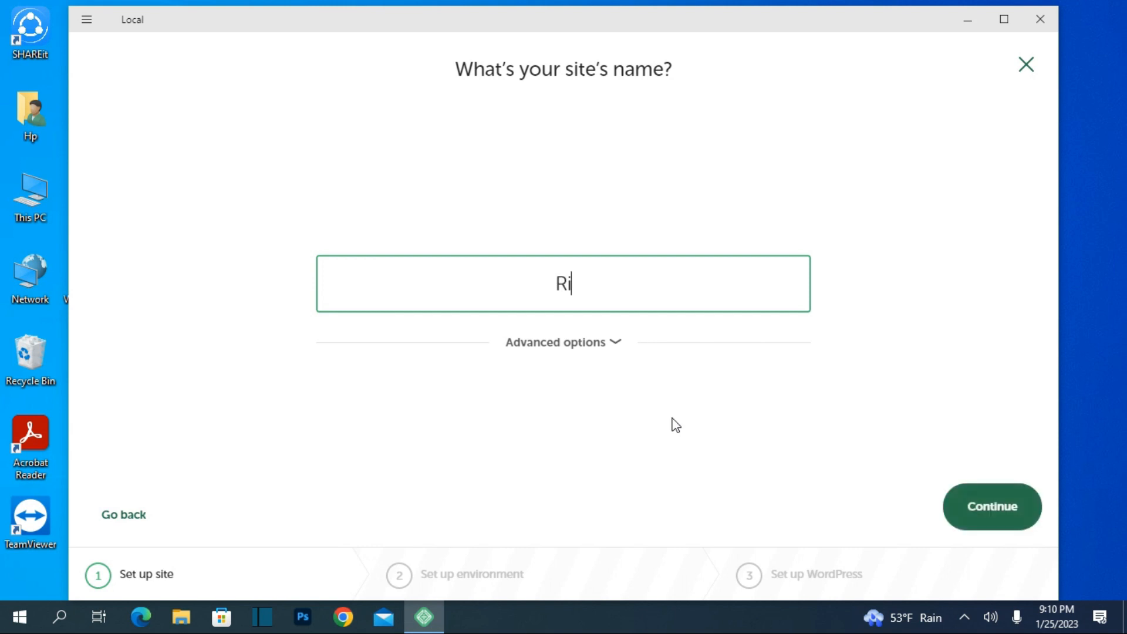
pyautogui.write('atech')
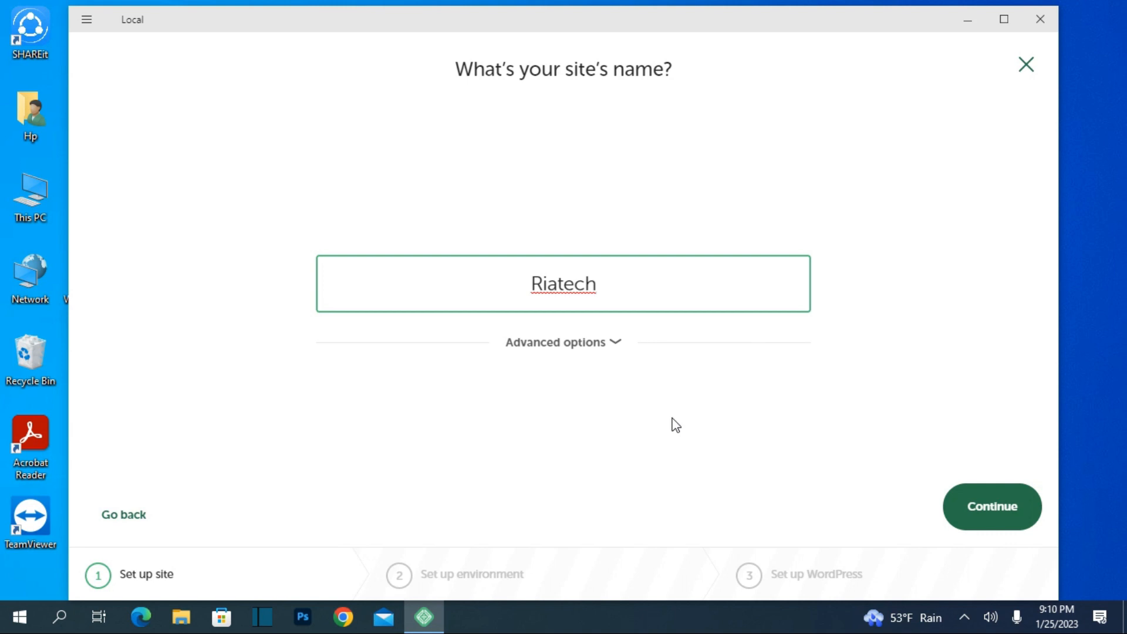
pyautogui.click(968, 531)
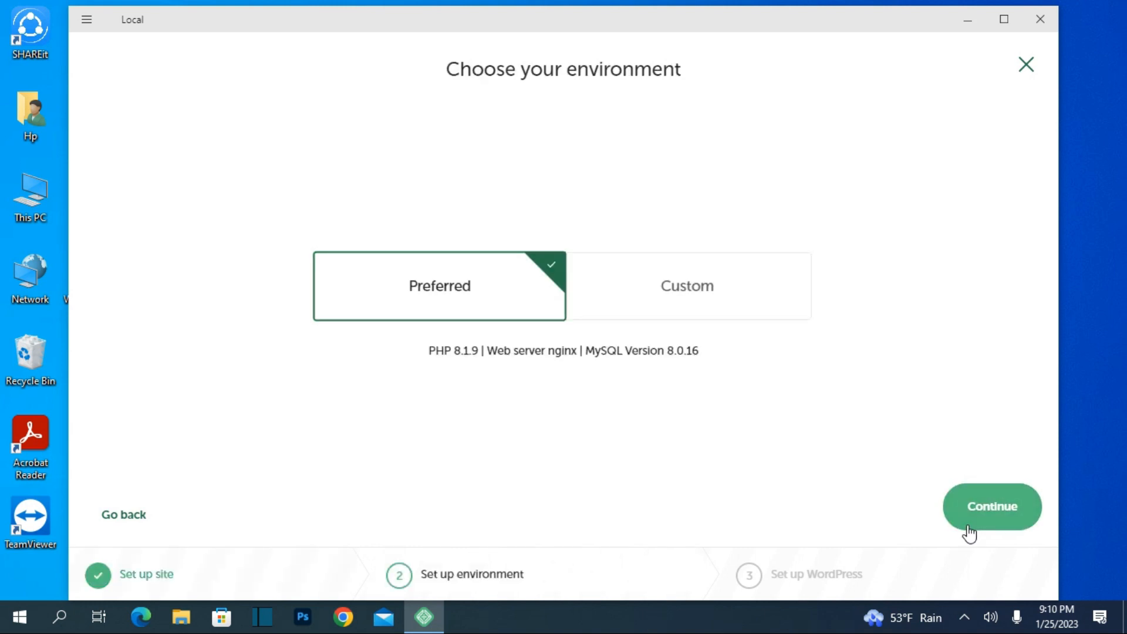
pyautogui.click(968, 530)
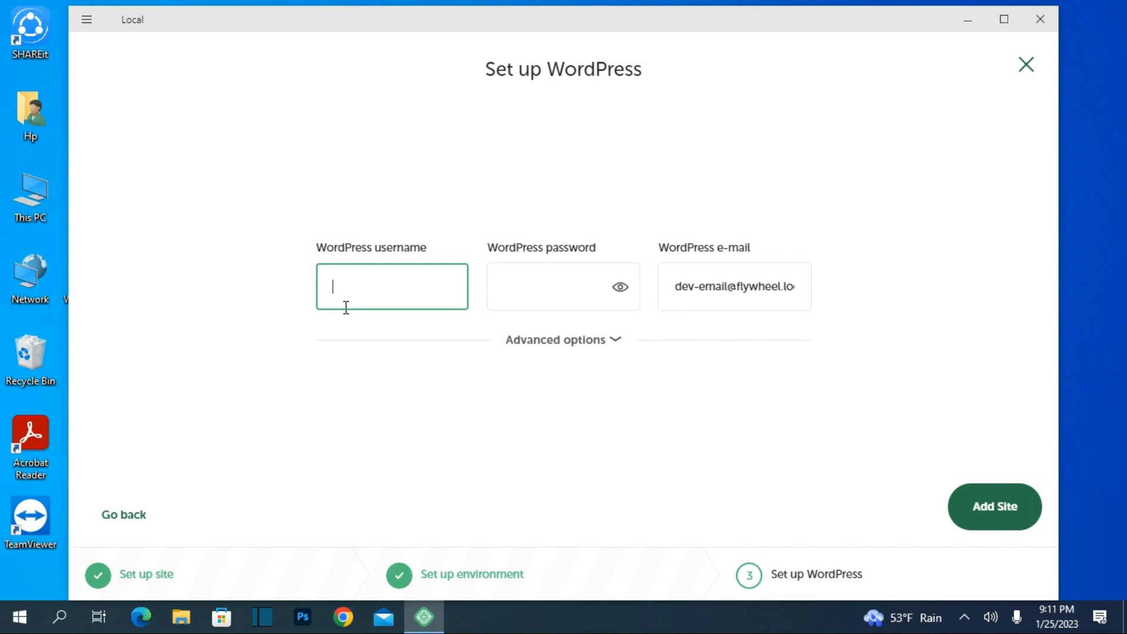
# Step: Enter WordPress username 'Admin' and the account password, then add the Riatech site
pyautogui.write('Admin')
pyautogui.click(491, 293)
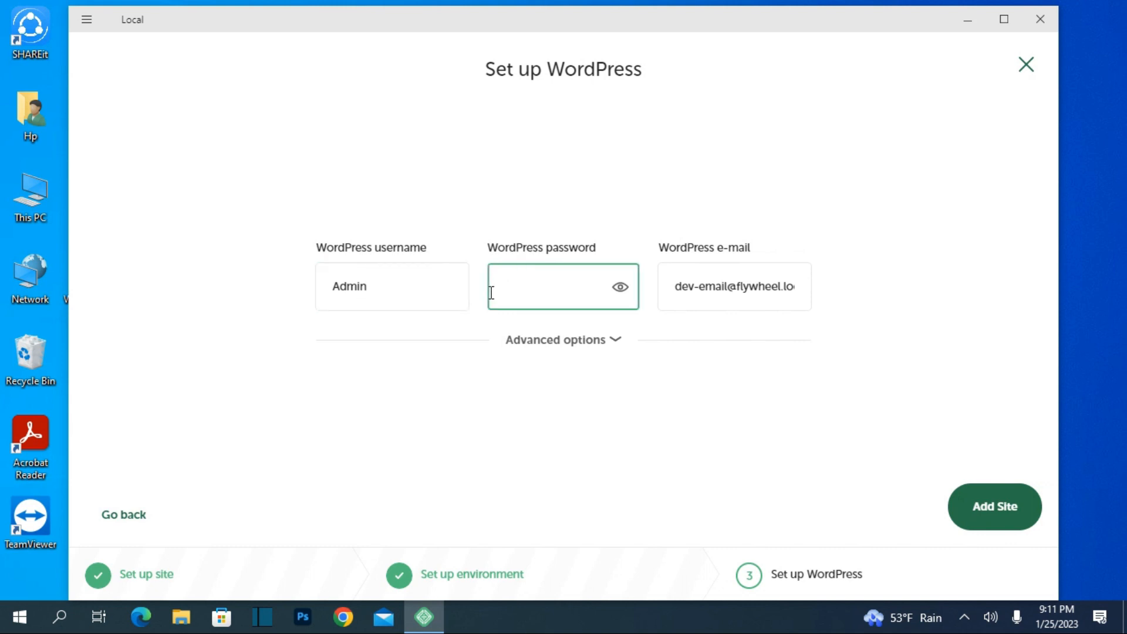
pyautogui.write('123456')
pyautogui.click(723, 292)
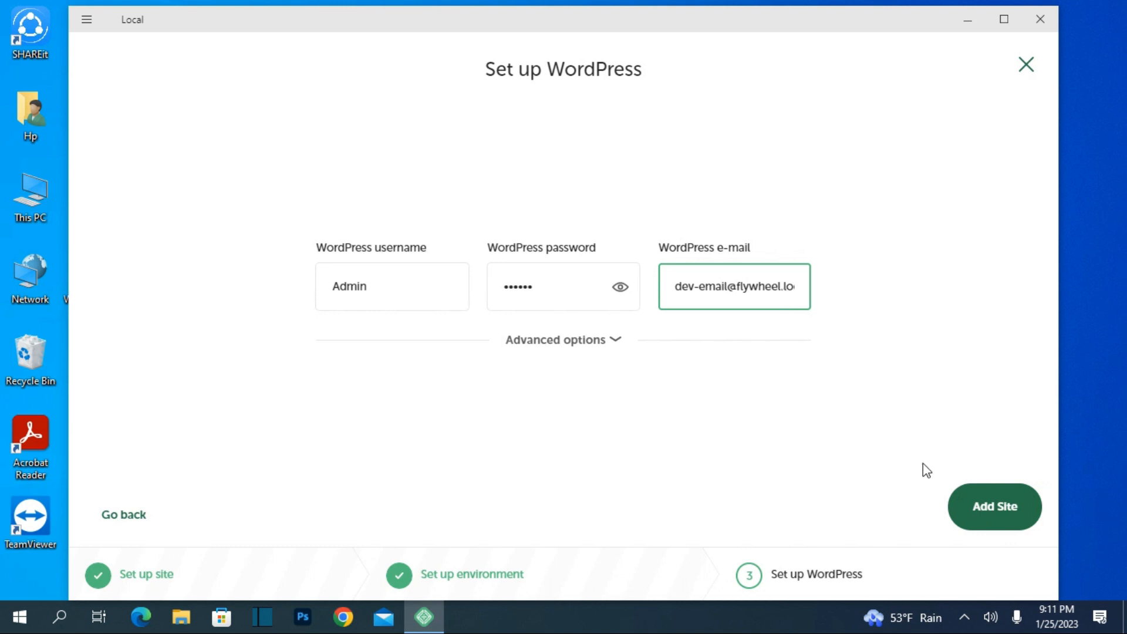
pyautogui.click(983, 511)
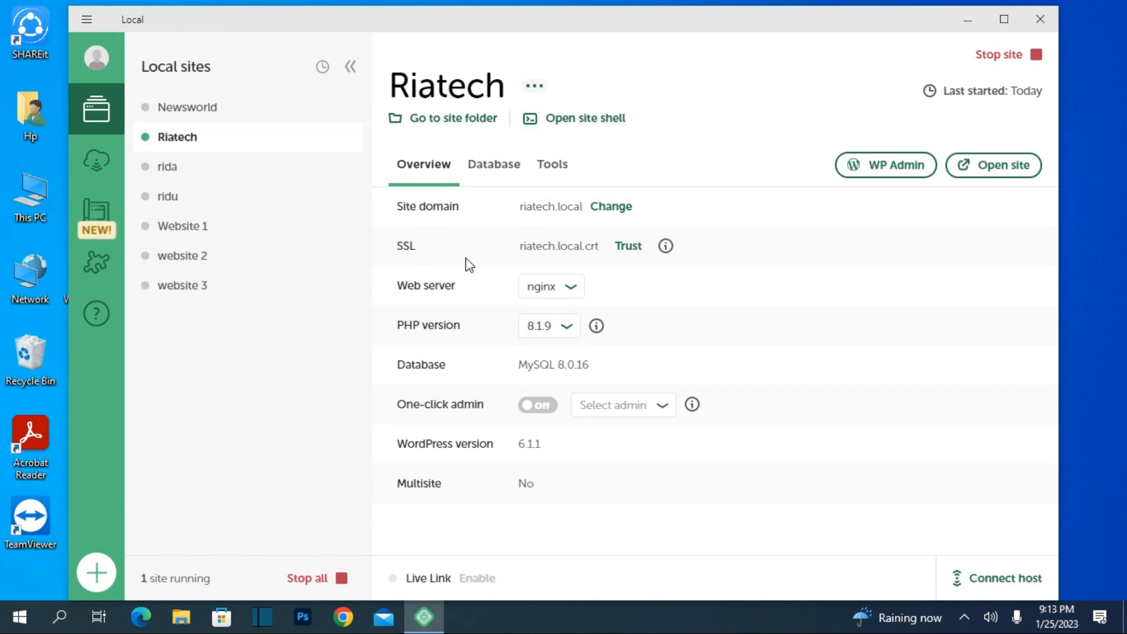
# Step: Log in to WP Admin as admin with the account password and dismiss Edge's save-password prompt
pyautogui.click(898, 180)
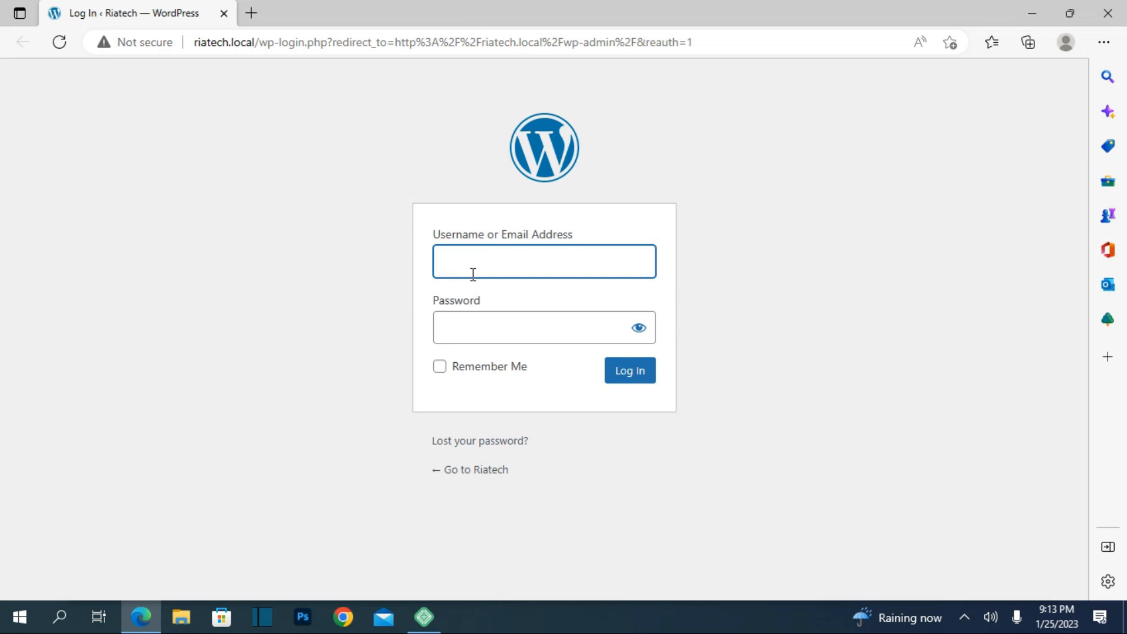
pyautogui.write('ad')
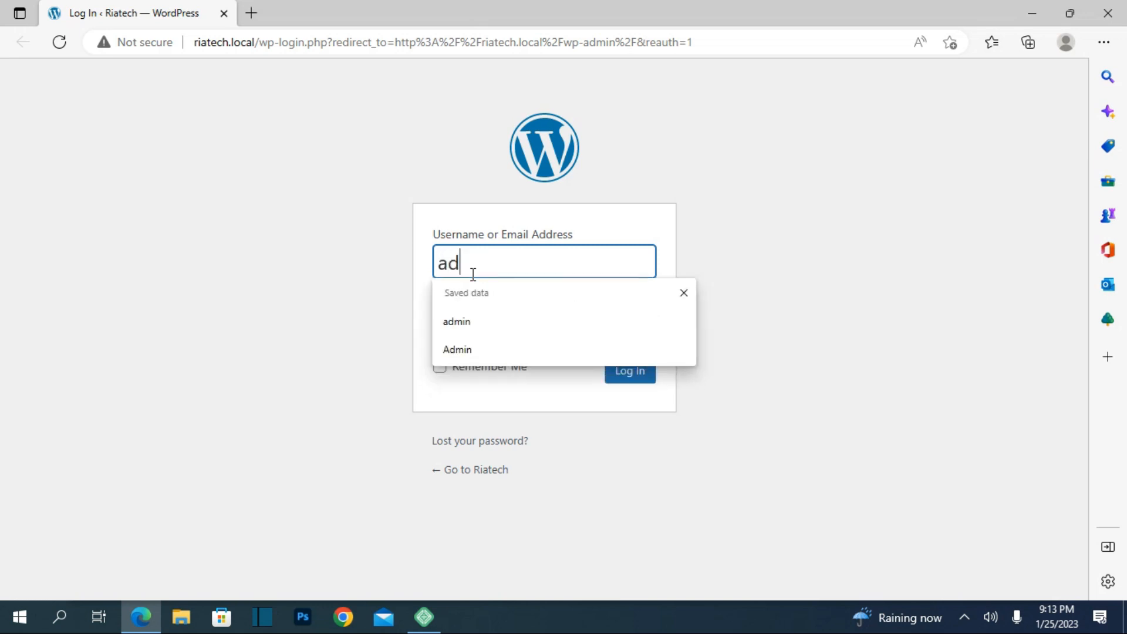
pyautogui.write('min')
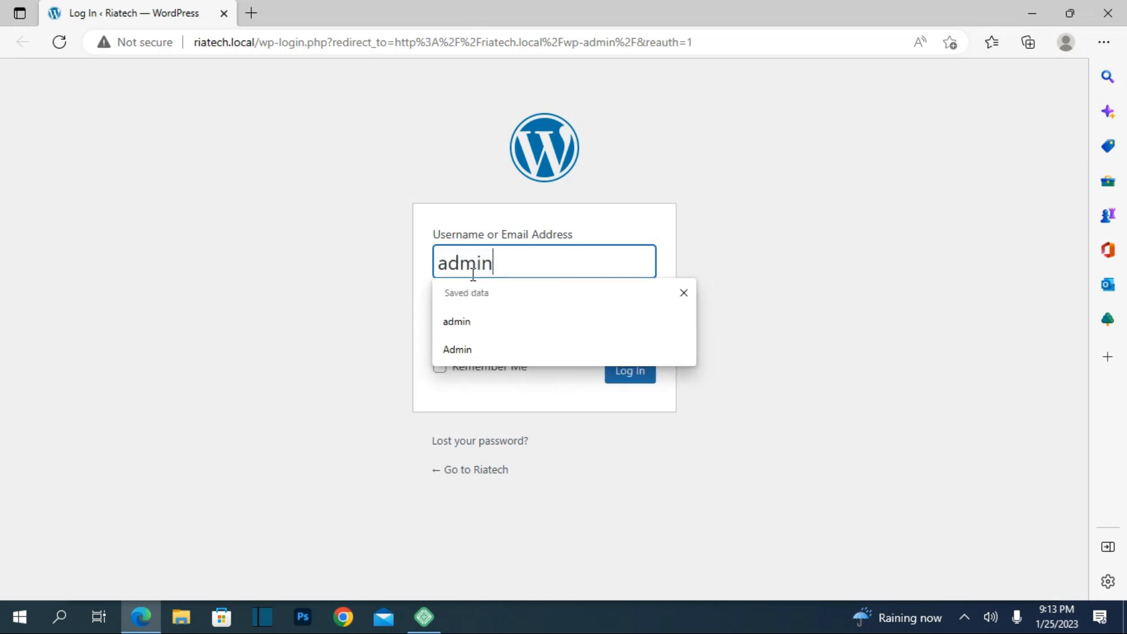
pyautogui.click(456, 314)
pyautogui.click(461, 341)
pyautogui.write('•••')
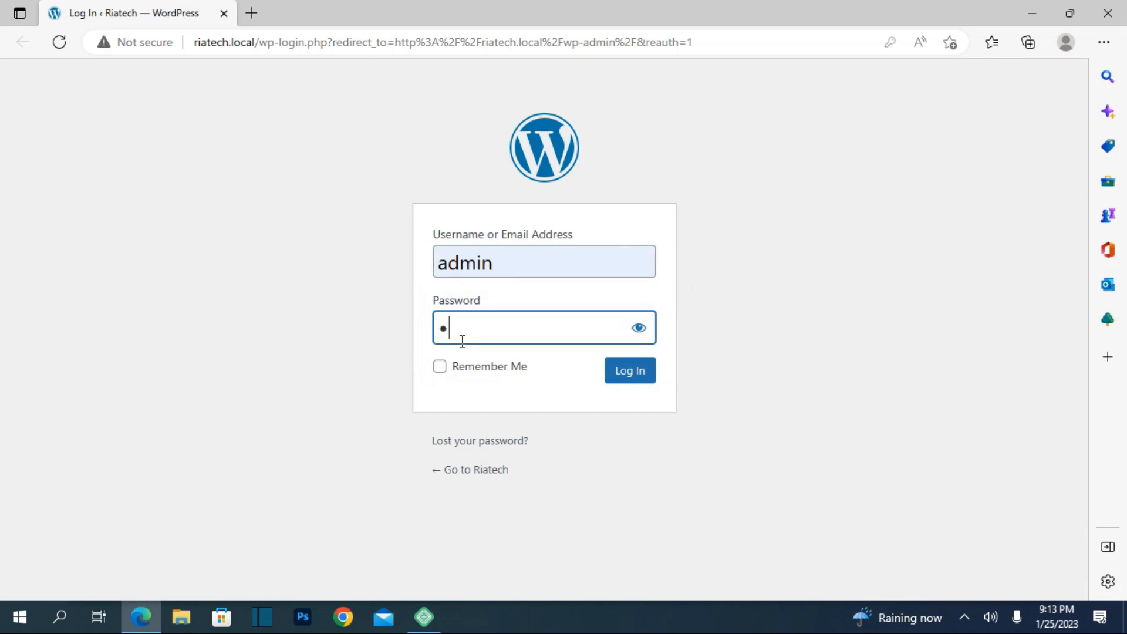
pyautogui.write('•••')
pyautogui.click(637, 382)
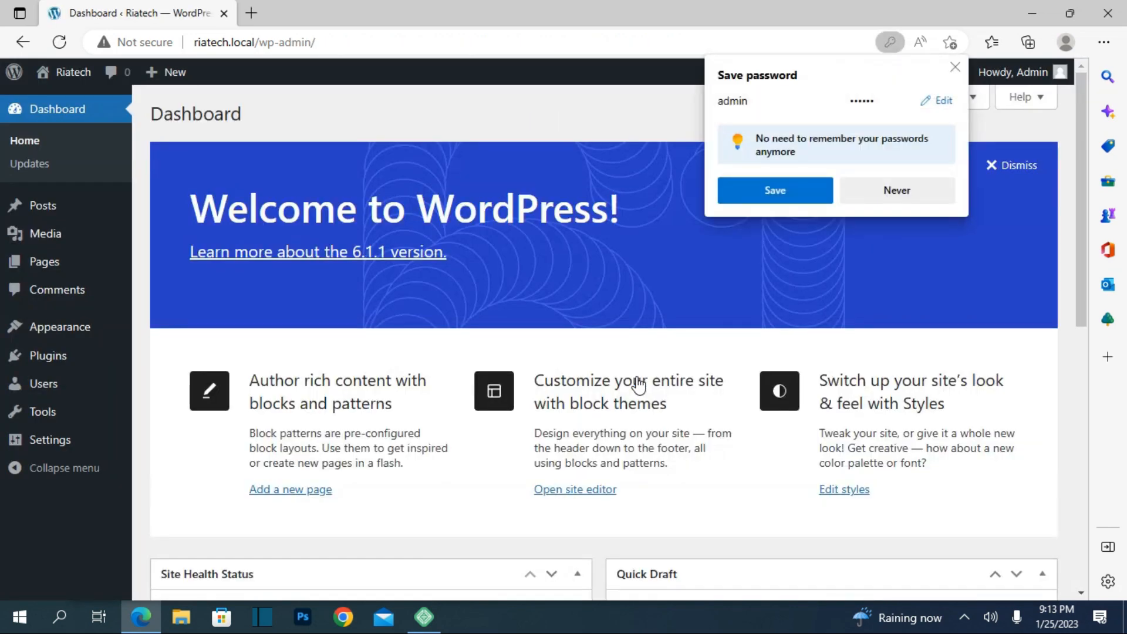
pyautogui.click(953, 64)
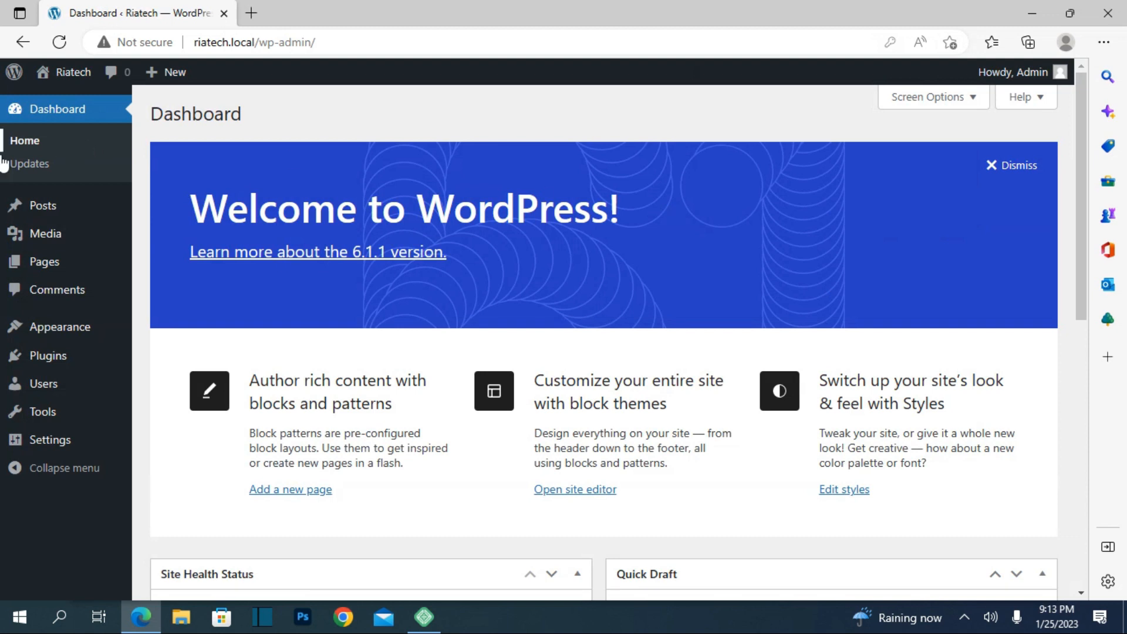
# Step: Look over Settings > General, including the administration email field
pyautogui.moveTo(37, 242)
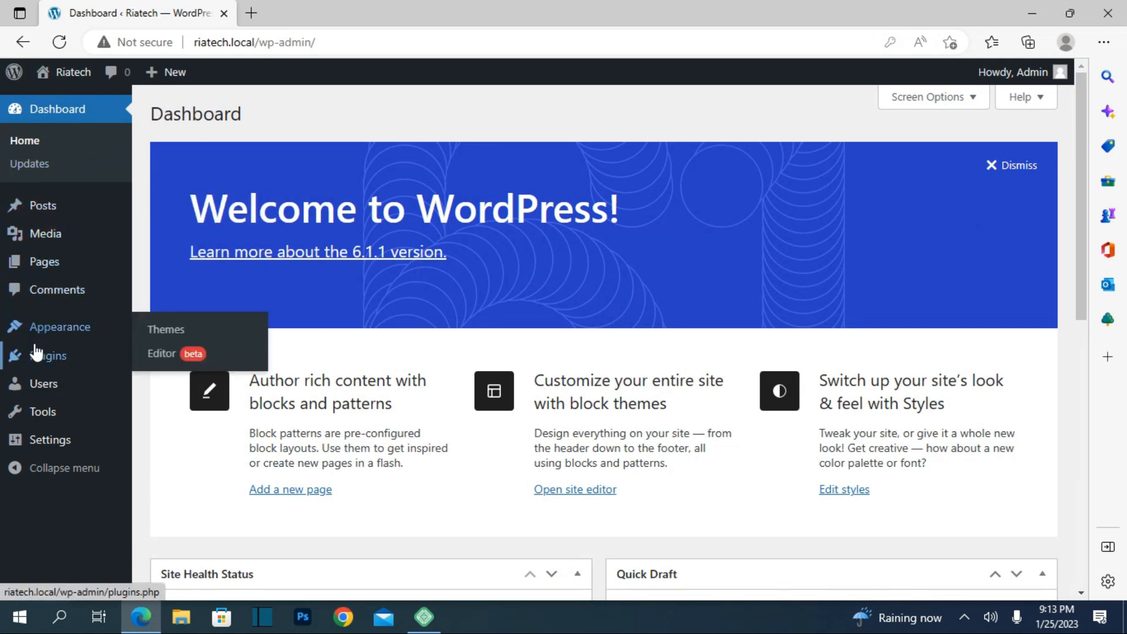
pyautogui.moveTo(42, 412)
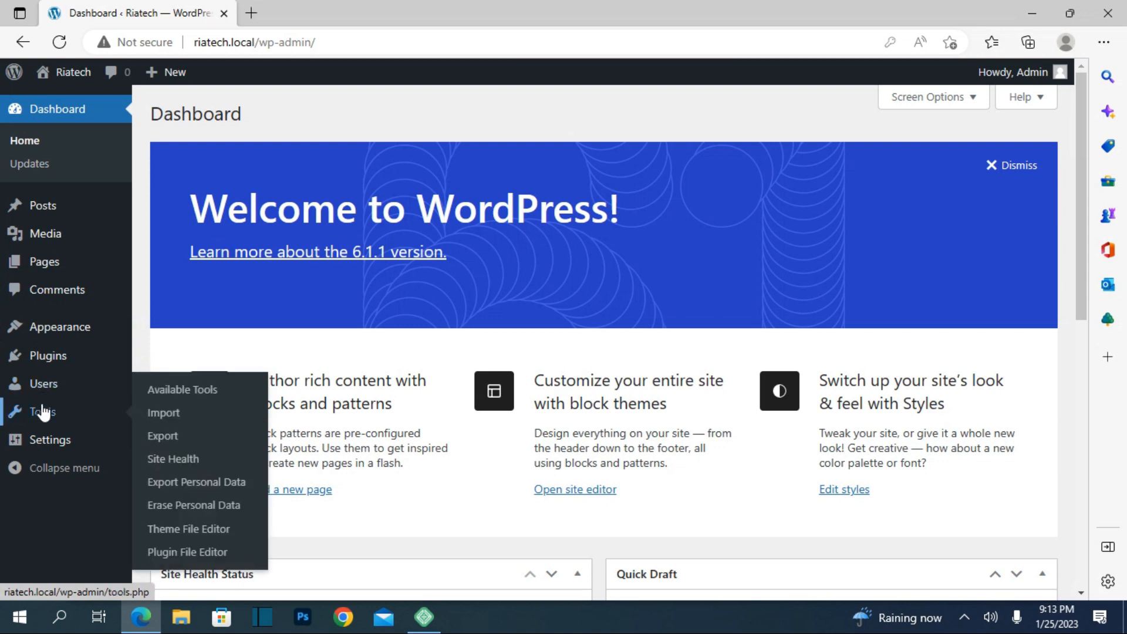
pyautogui.click(44, 439)
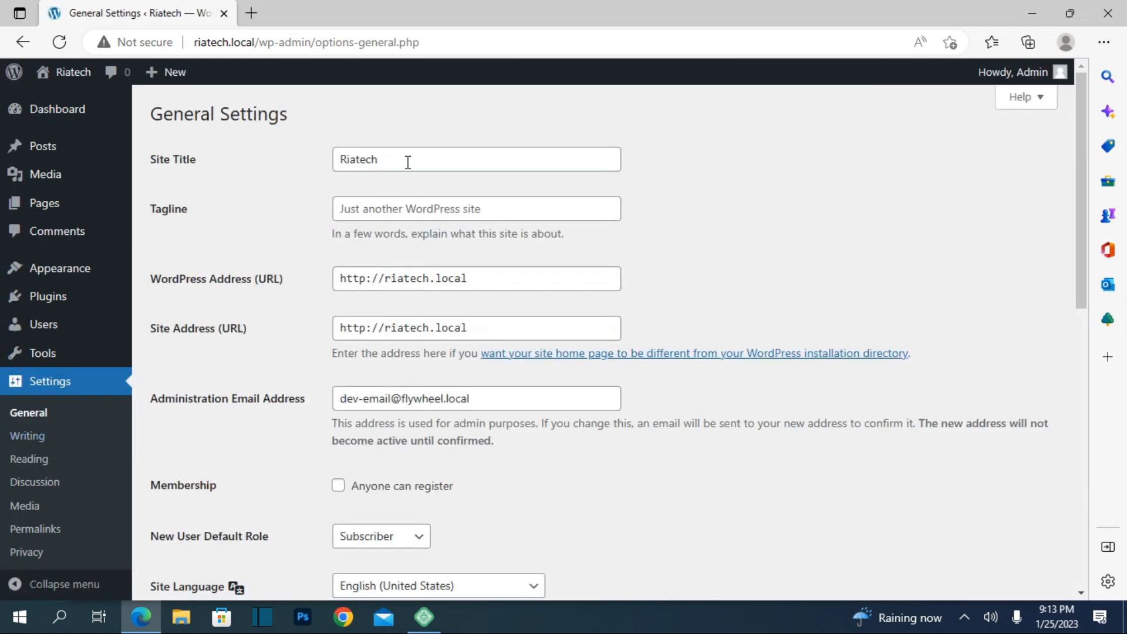
pyautogui.scroll(-2, 774, 214)
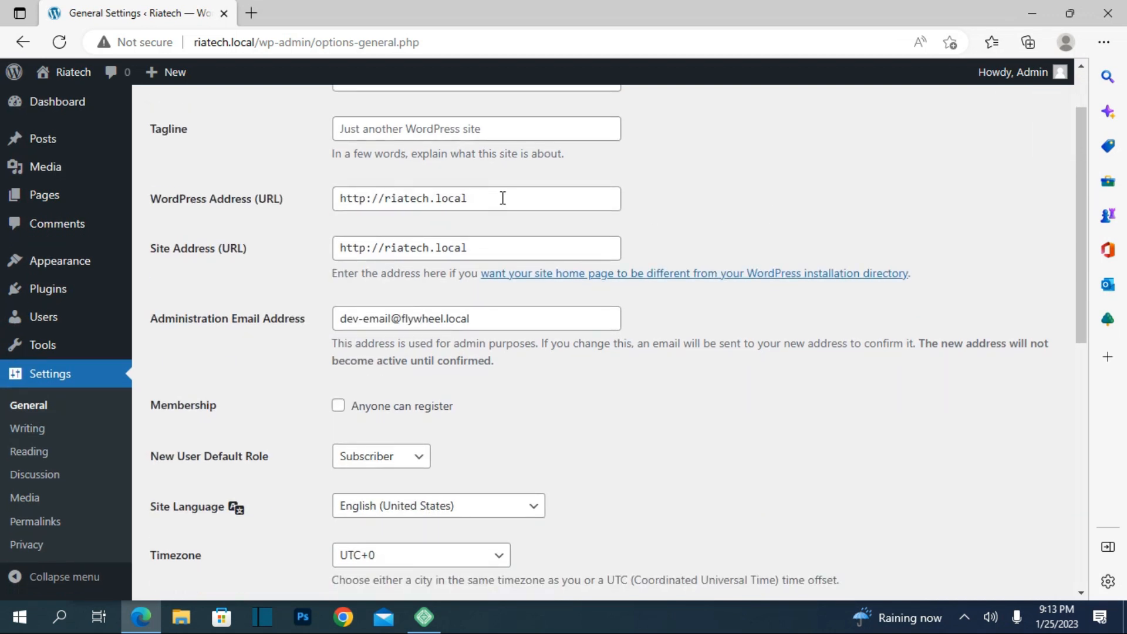
pyautogui.scroll(2, 503, 201)
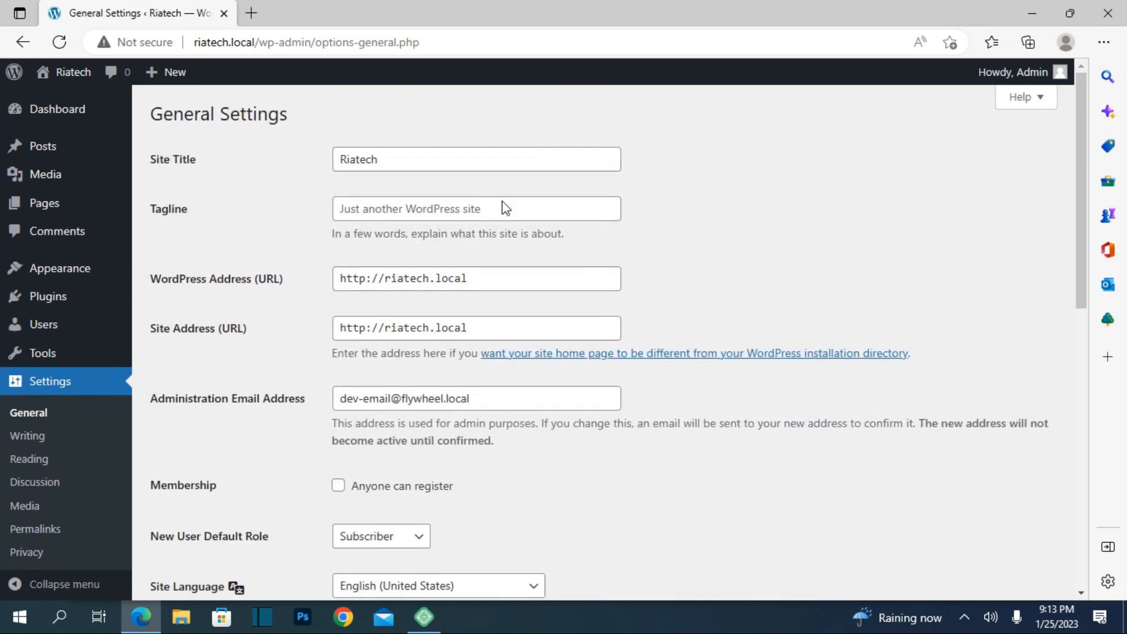
pyautogui.scroll(-5, 477, 273)
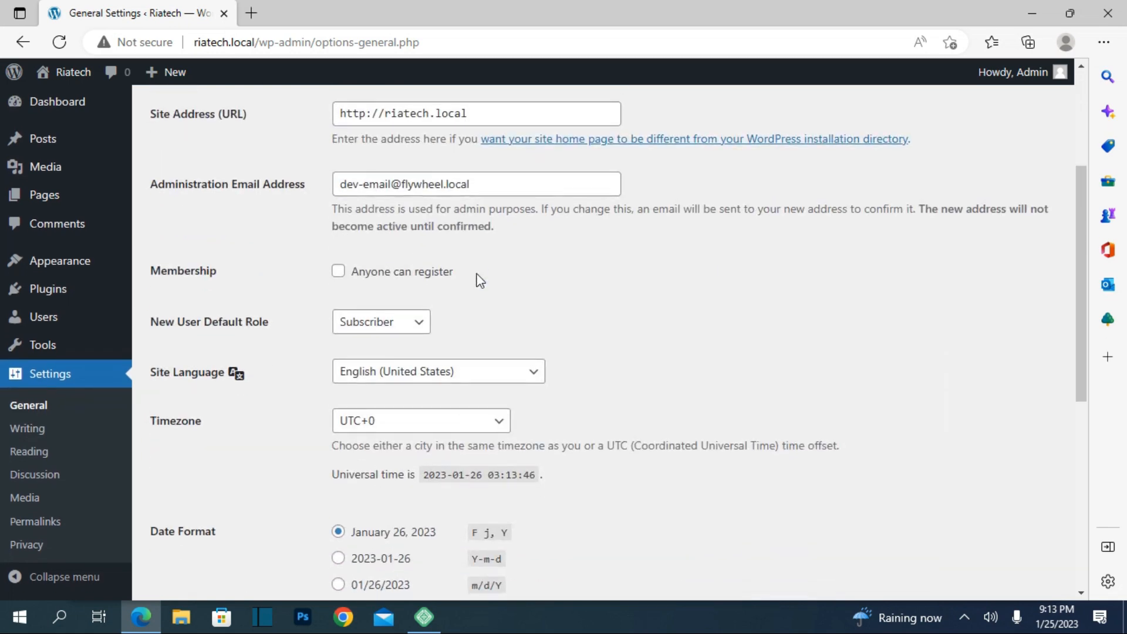
pyautogui.click(474, 184)
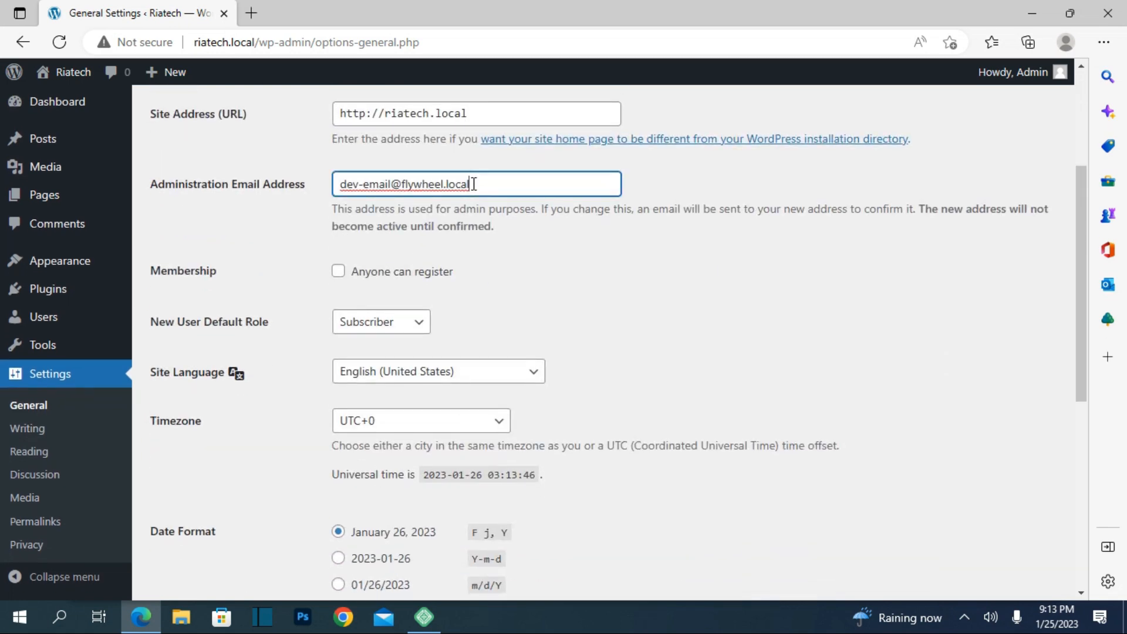
pyautogui.scroll(-2, 515, 220)
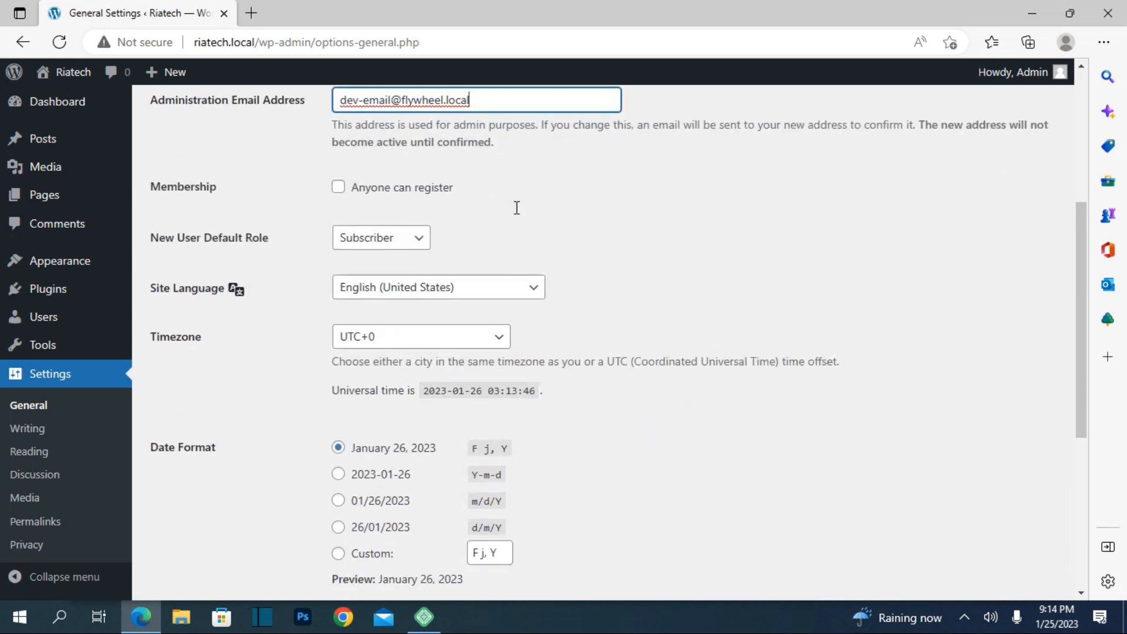
pyautogui.scroll(-3, 517, 260)
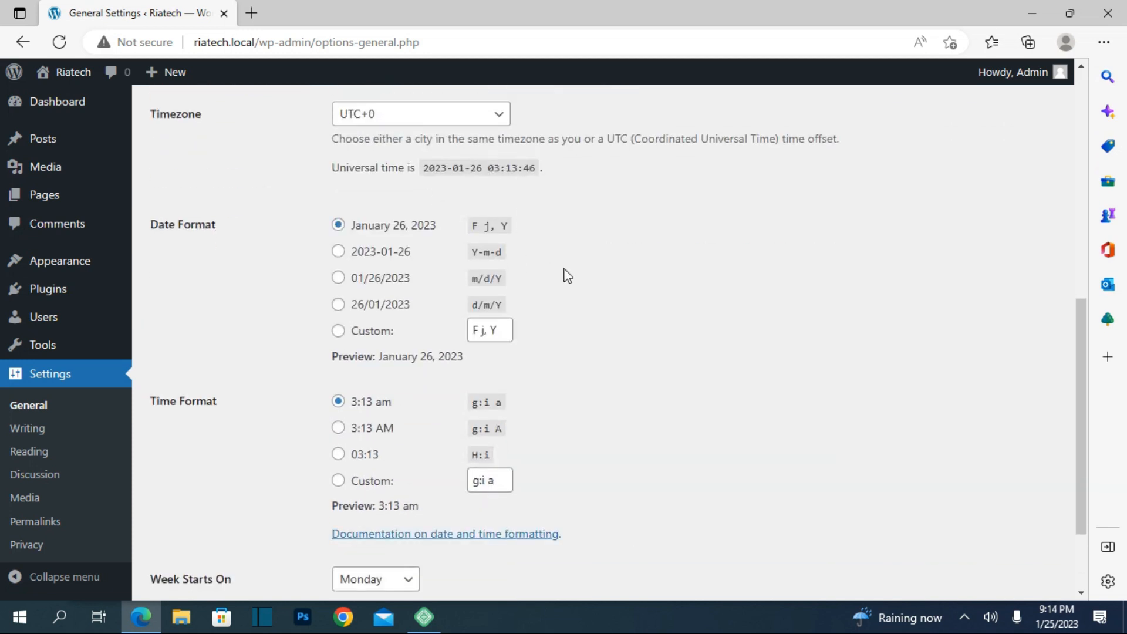
pyautogui.scroll(-2, 567, 276)
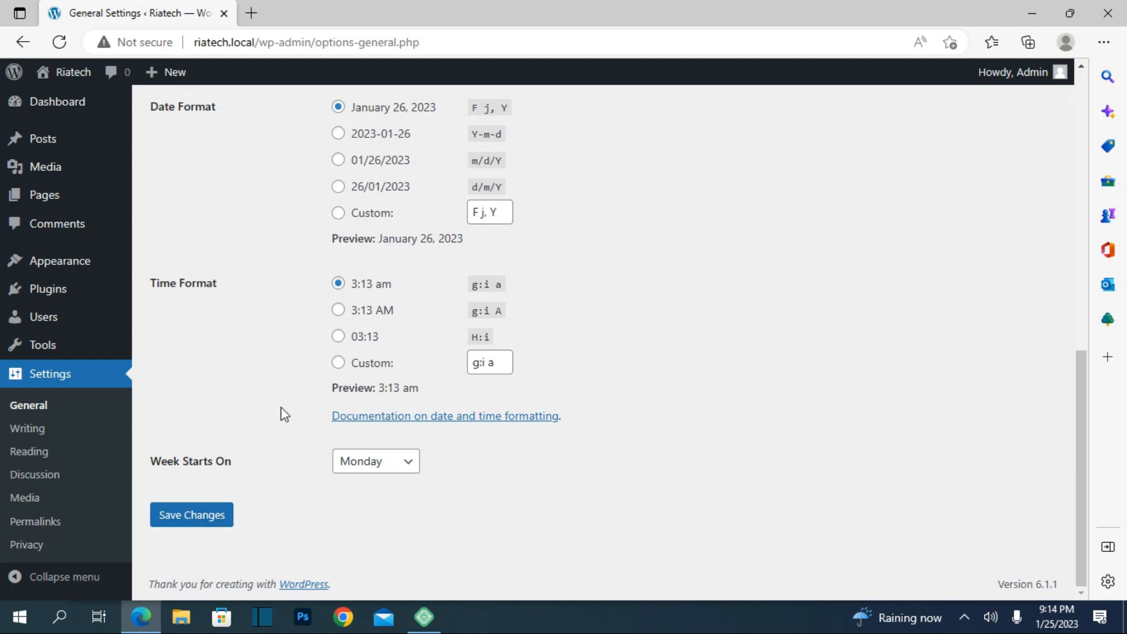
pyautogui.scroll(12, 284, 415)
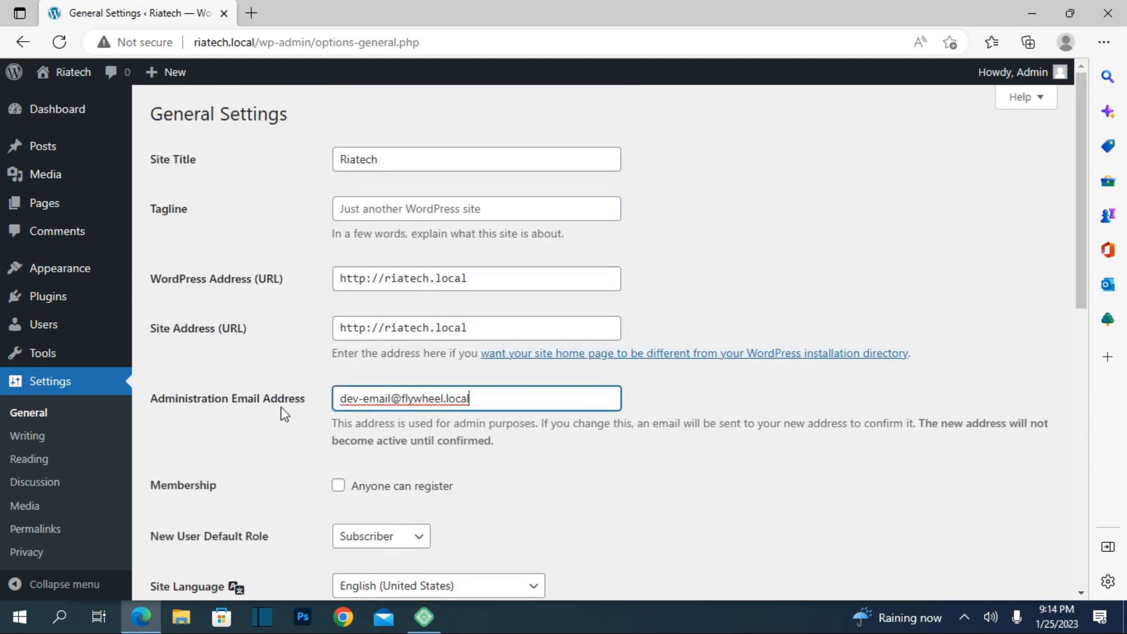
pyautogui.scroll(-2, 35, 520)
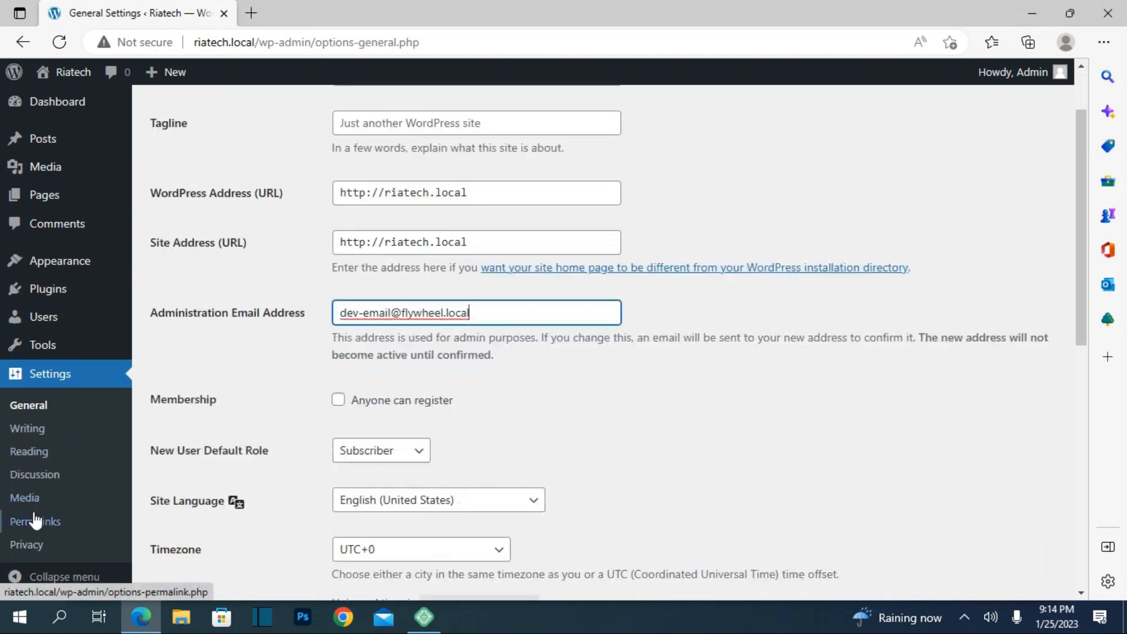
pyautogui.scroll(-2, 34, 520)
pyautogui.scroll(3, 77, 294)
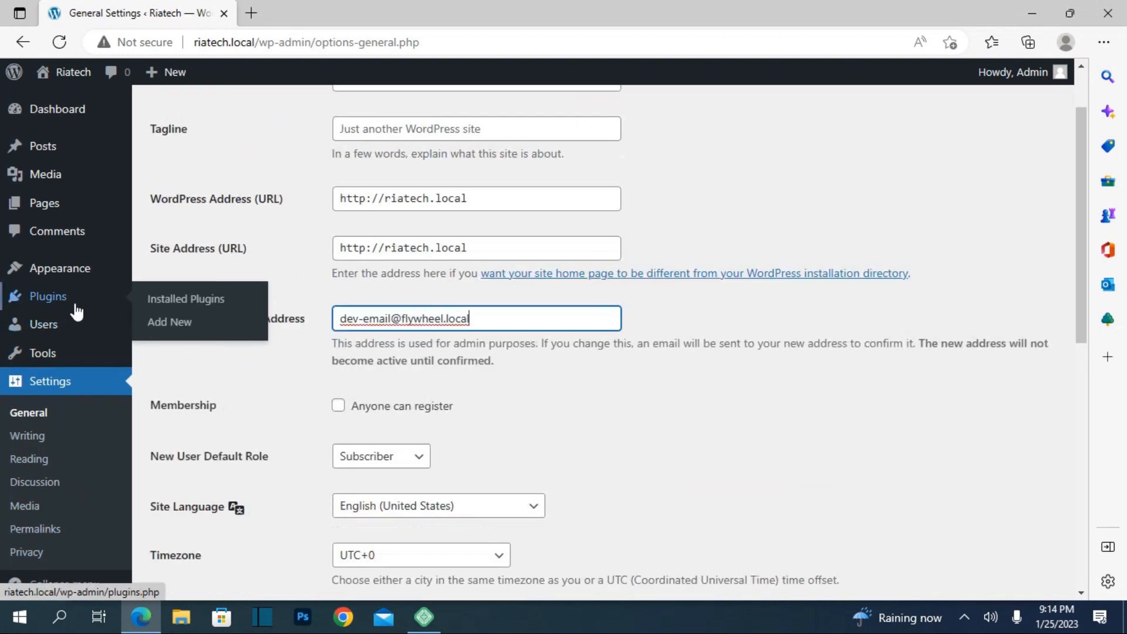
# Step: Open the live Riatech site in a new tab, view its 'Hello world!' front page, and return
pyautogui.moveTo(60, 126)
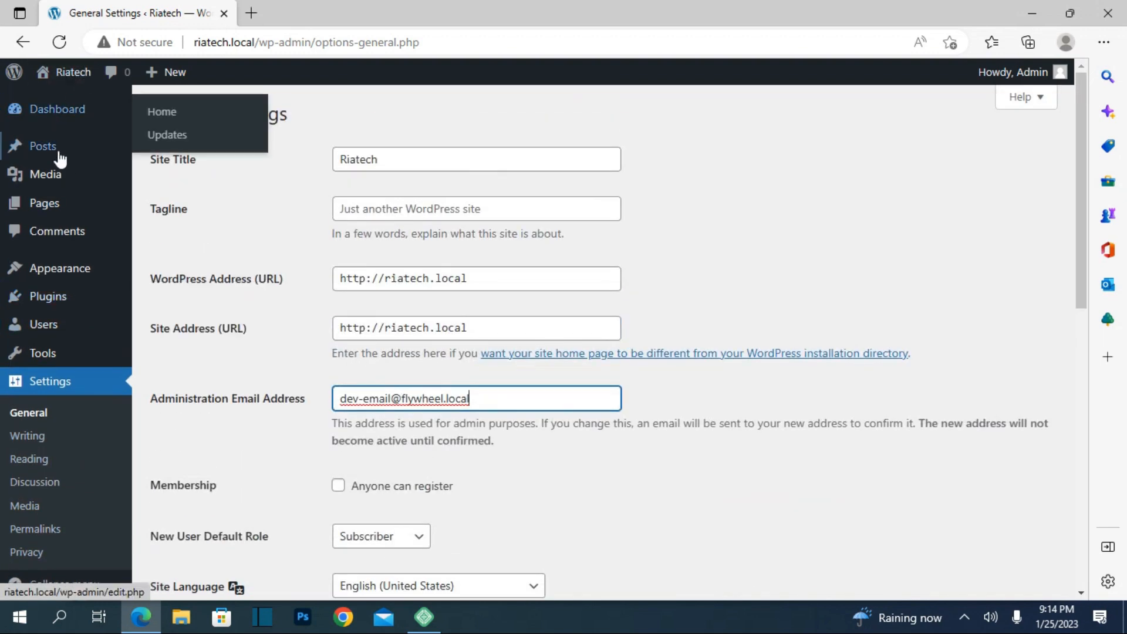
pyautogui.moveTo(72, 83)
pyautogui.rightClick(69, 105)
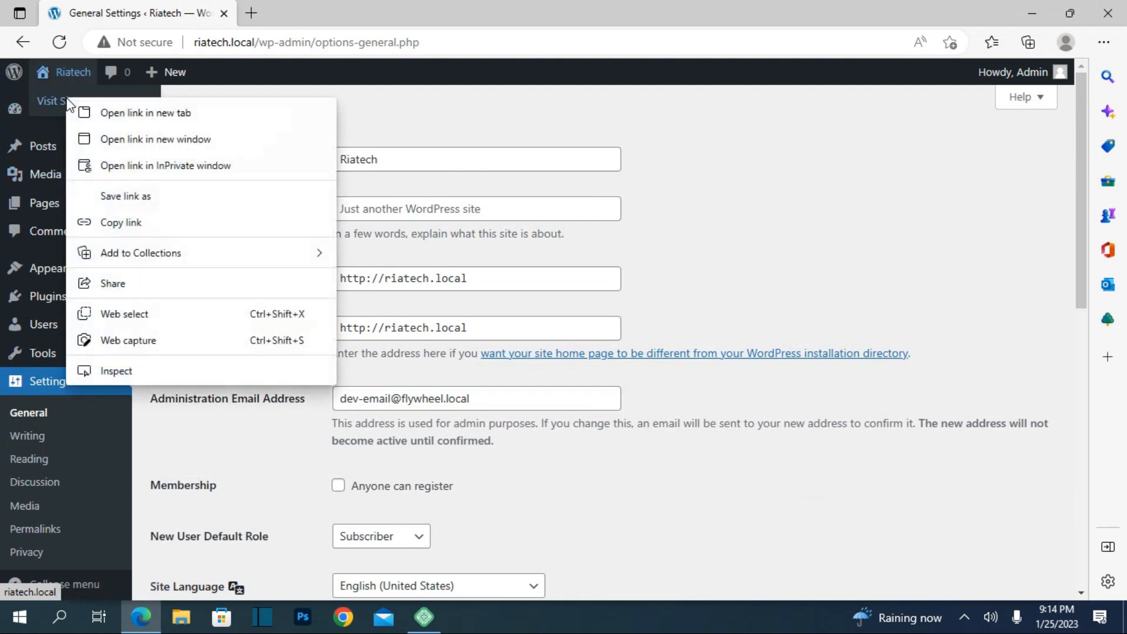
pyautogui.click(78, 112)
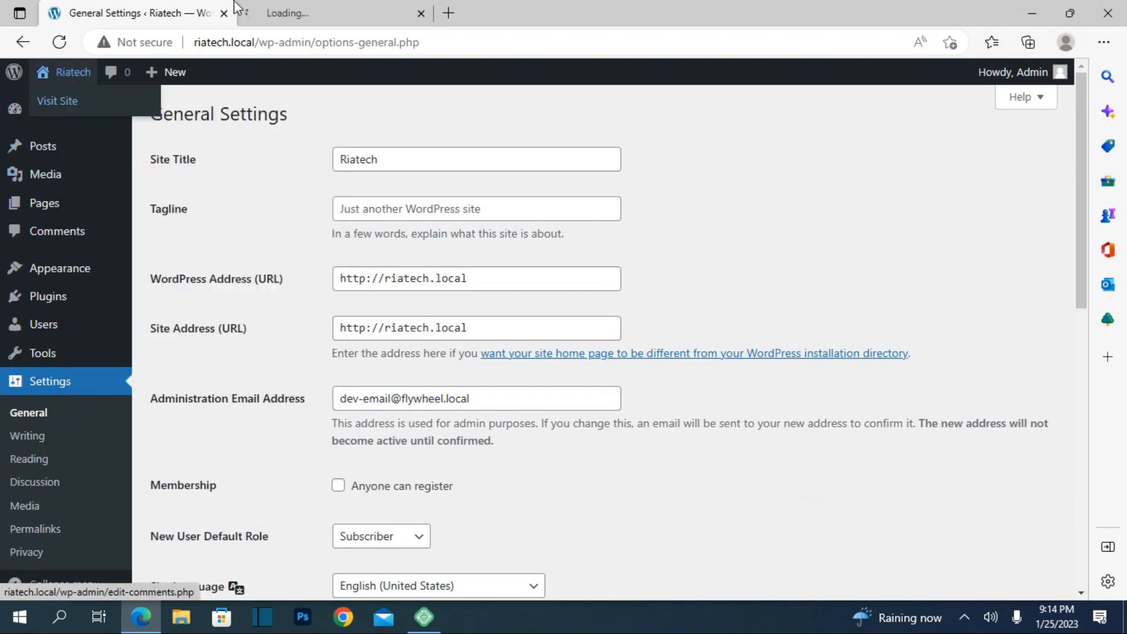
pyautogui.click(288, 11)
pyautogui.scroll(-7, 253, 153)
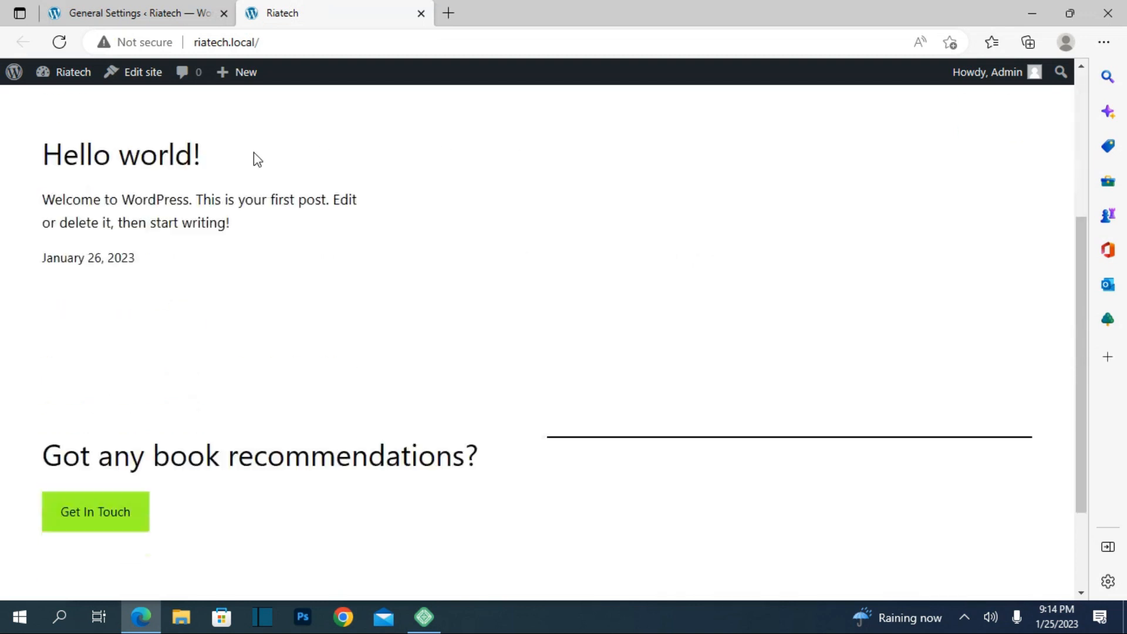
pyautogui.scroll(3, 253, 153)
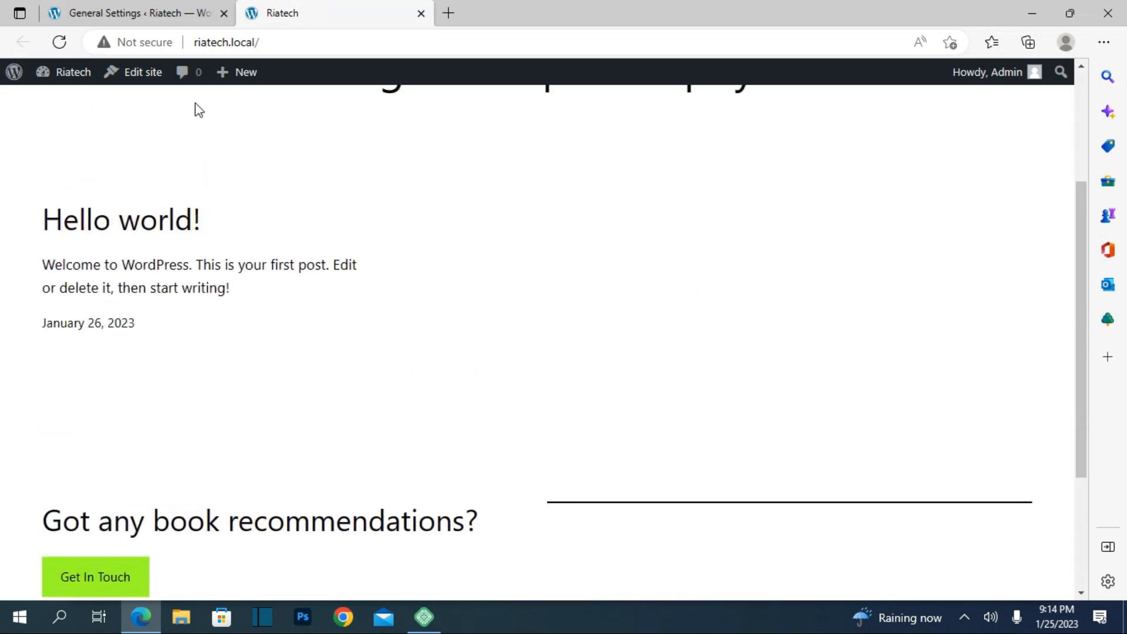
pyautogui.click(135, 13)
# Step: Go to Appearance > Themes > Add New and list the Latest themes
pyautogui.moveTo(81, 262)
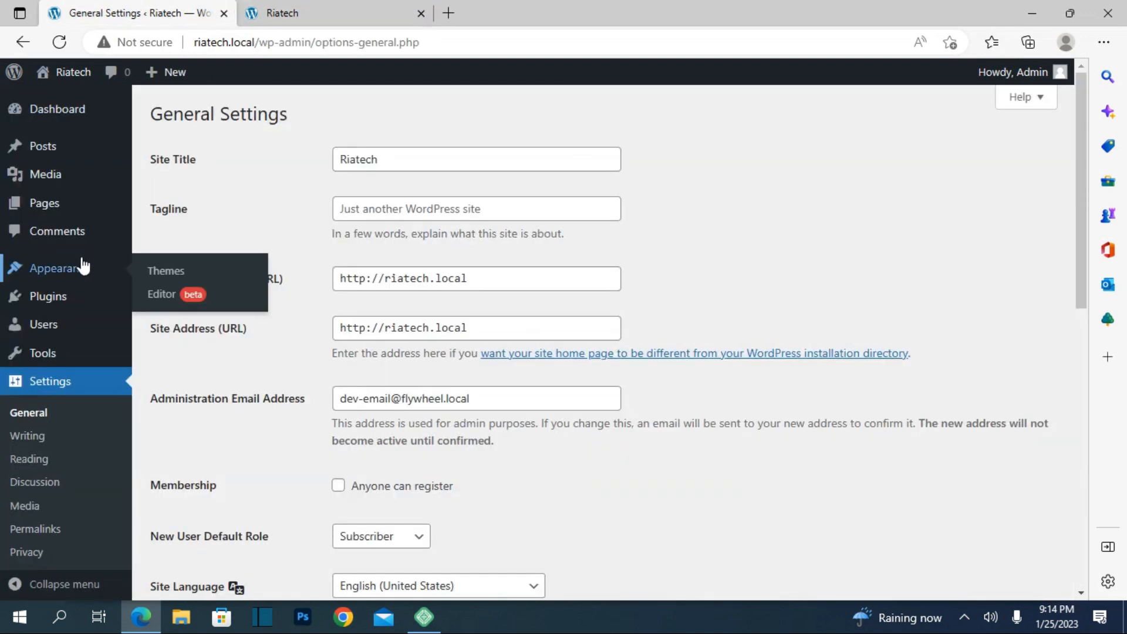
pyautogui.click(184, 273)
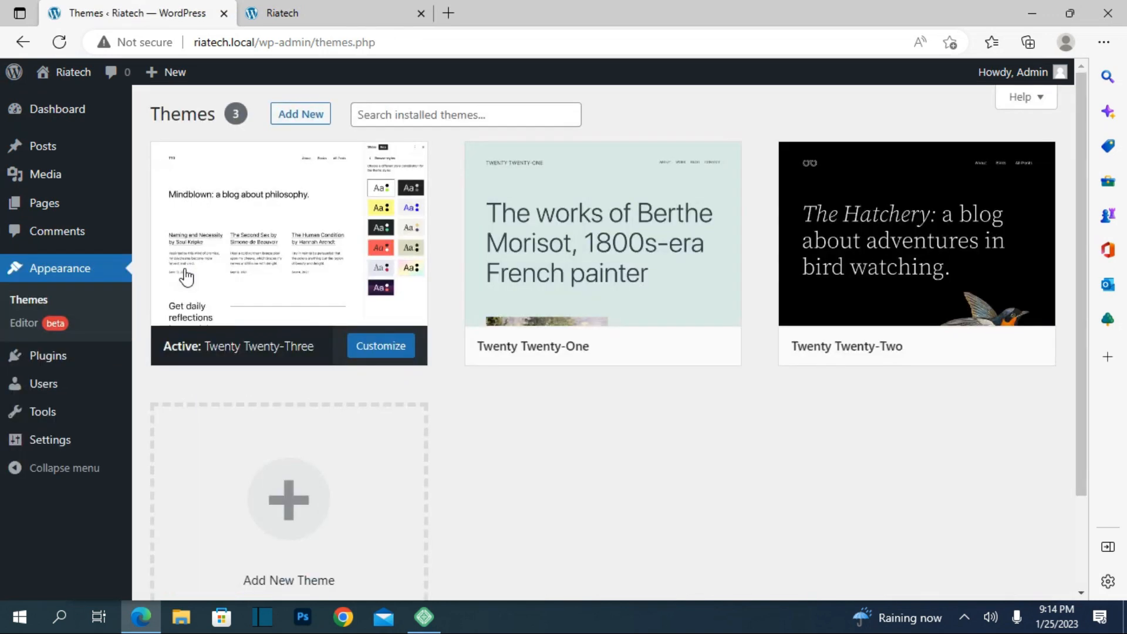
pyautogui.click(284, 121)
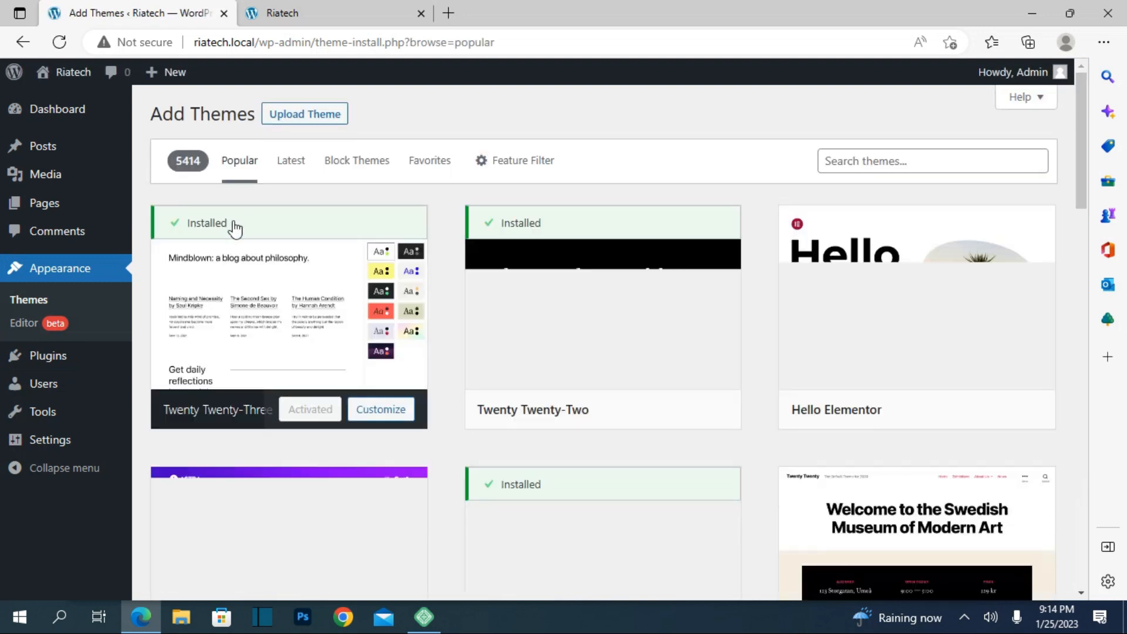
pyautogui.click(296, 169)
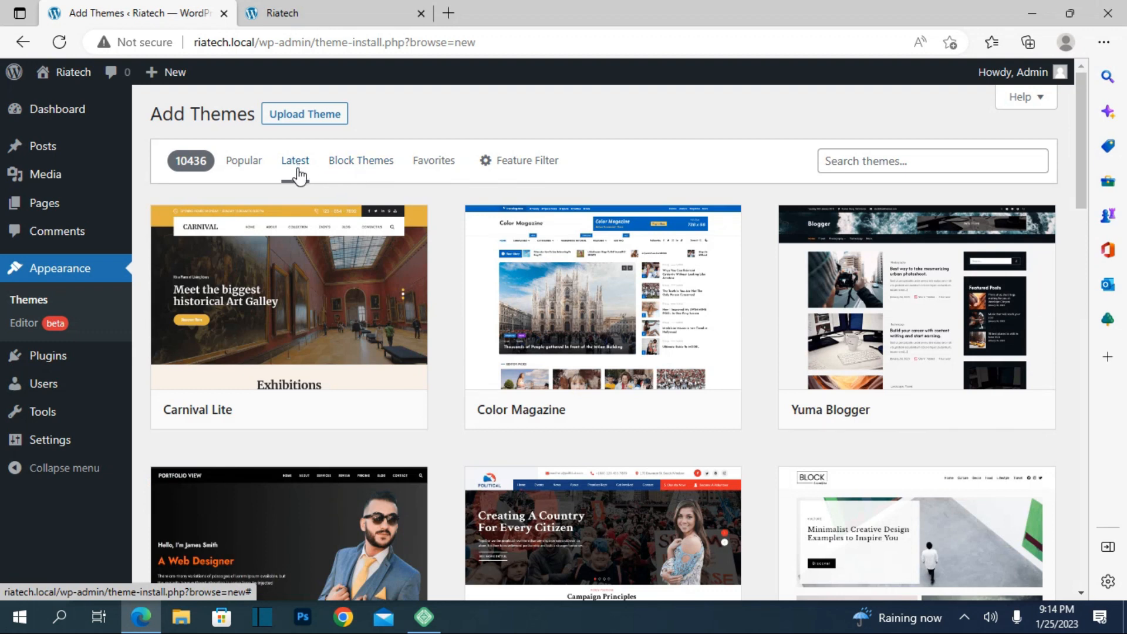
# Step: Preview the Portfolio View and Block Aarambha themes, closing each preview
pyautogui.moveTo(478, 254)
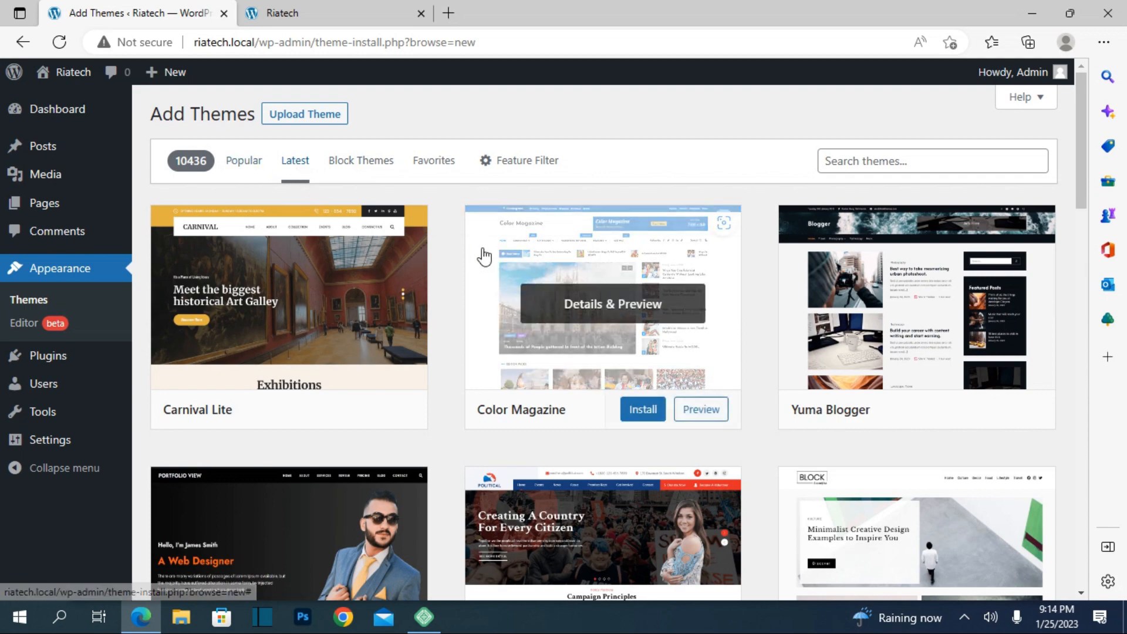
pyautogui.scroll(-5, 467, 259)
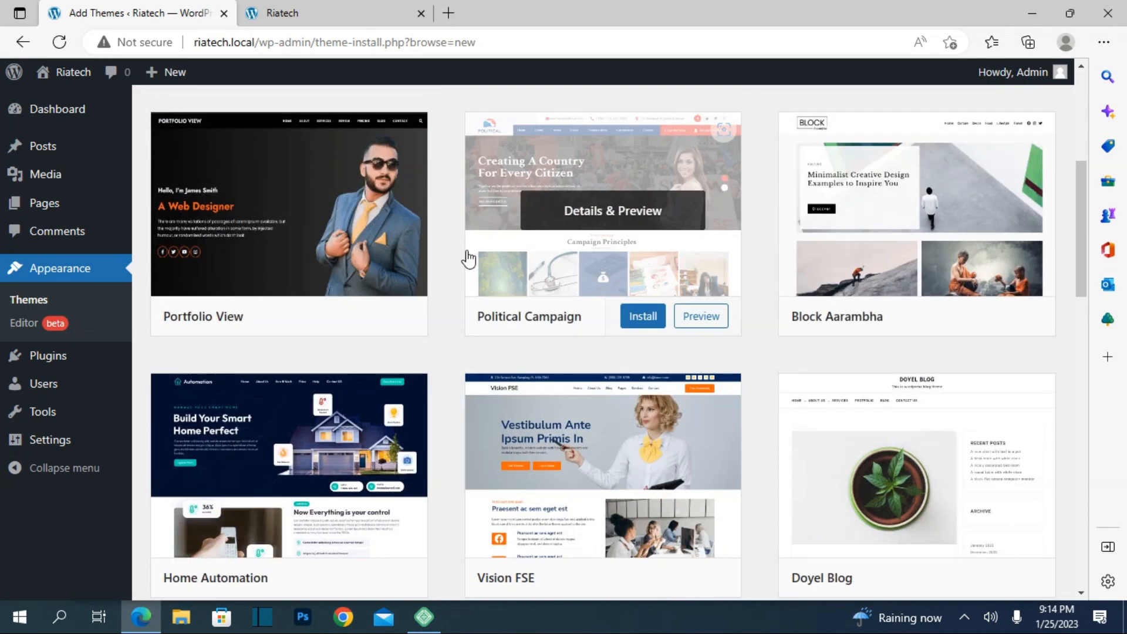
pyautogui.click(340, 250)
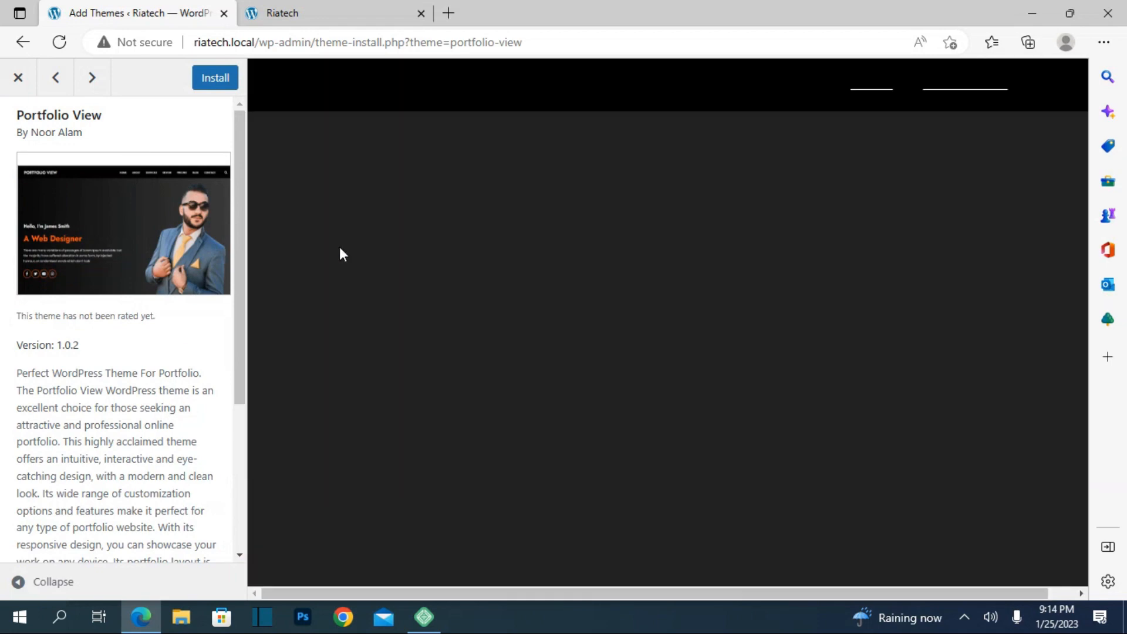
pyautogui.scroll(-3, 426, 294)
pyautogui.scroll(3, 424, 291)
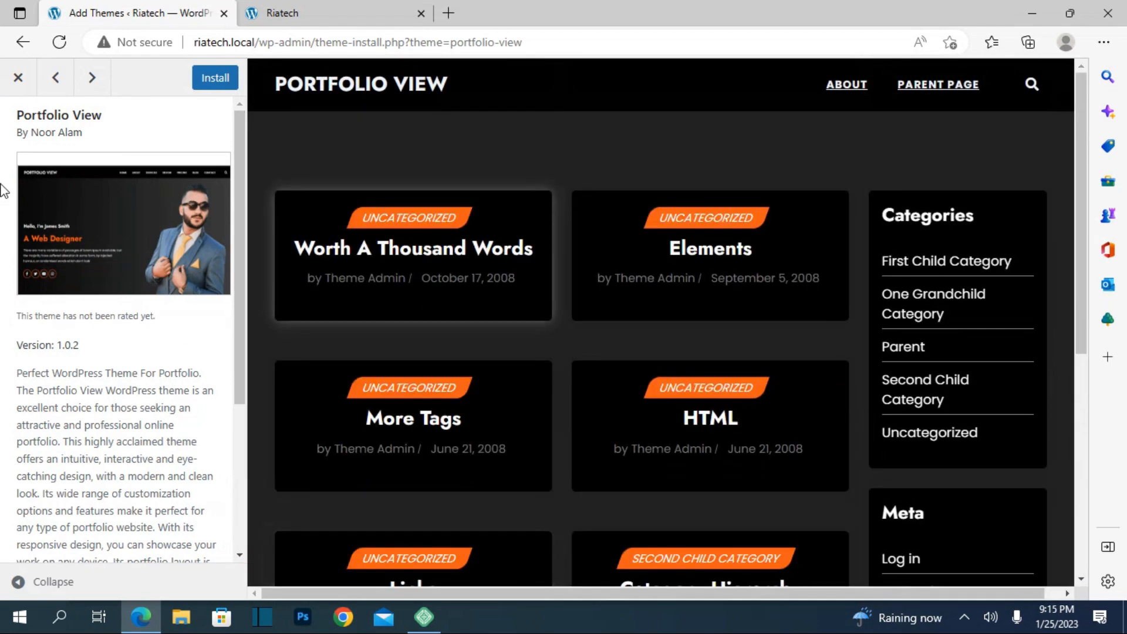
pyautogui.click(5, 78)
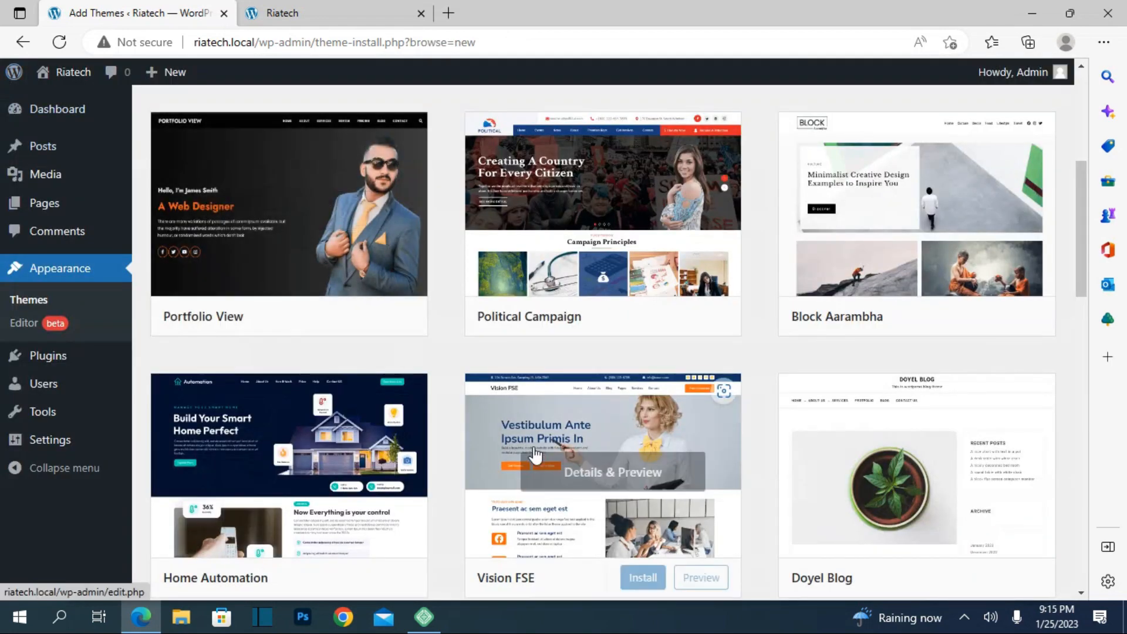
pyautogui.moveTo(659, 252)
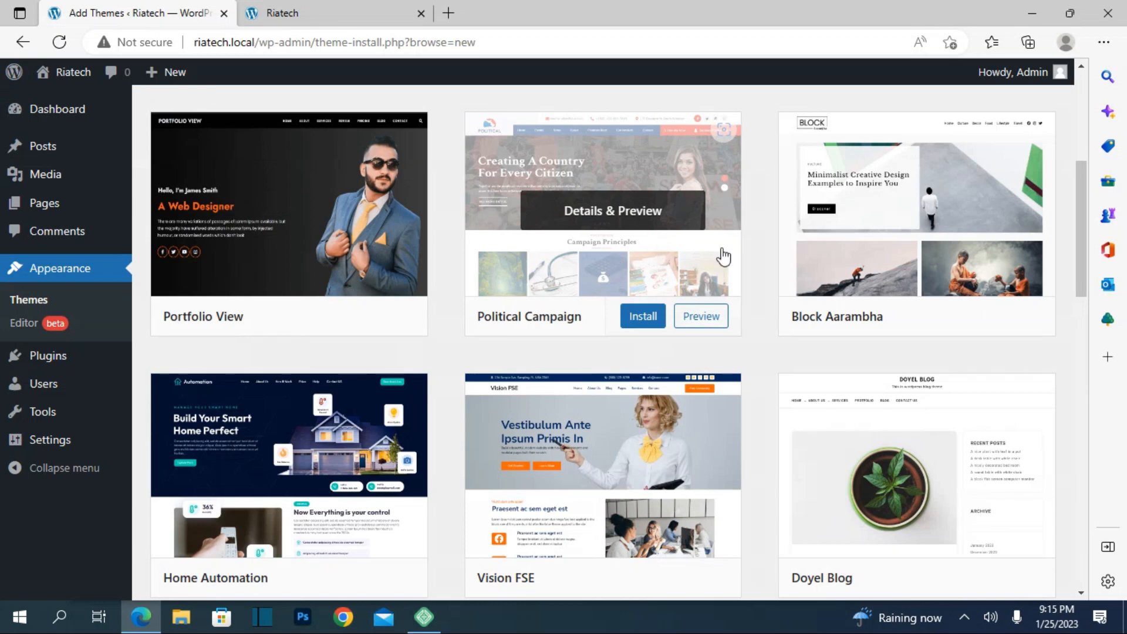
pyautogui.click(987, 238)
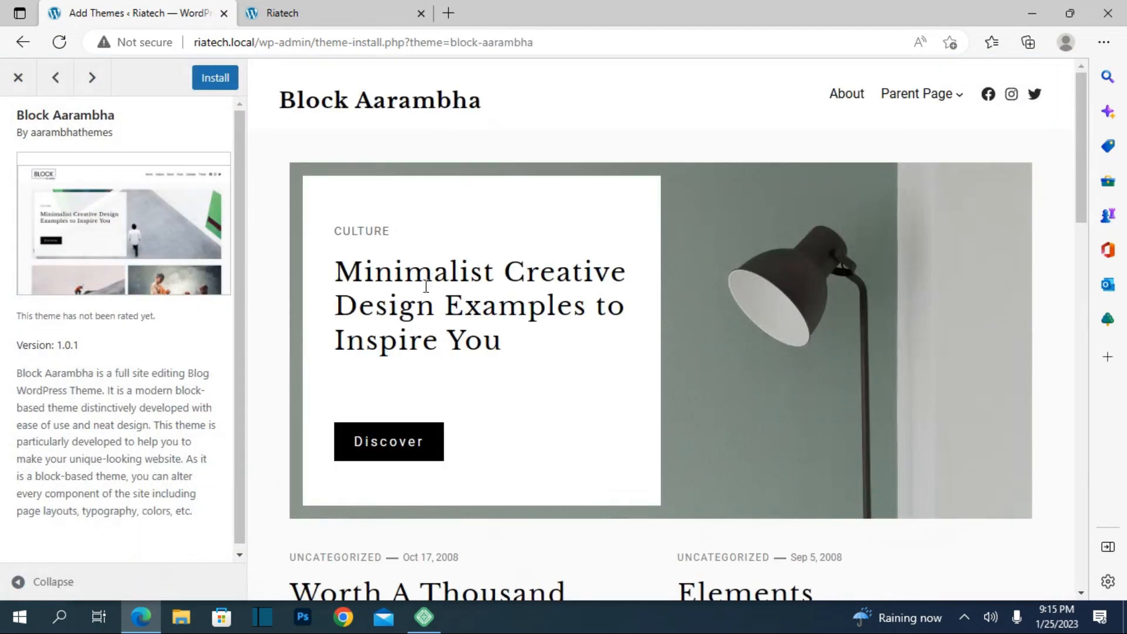
pyautogui.scroll(-5, 422, 285)
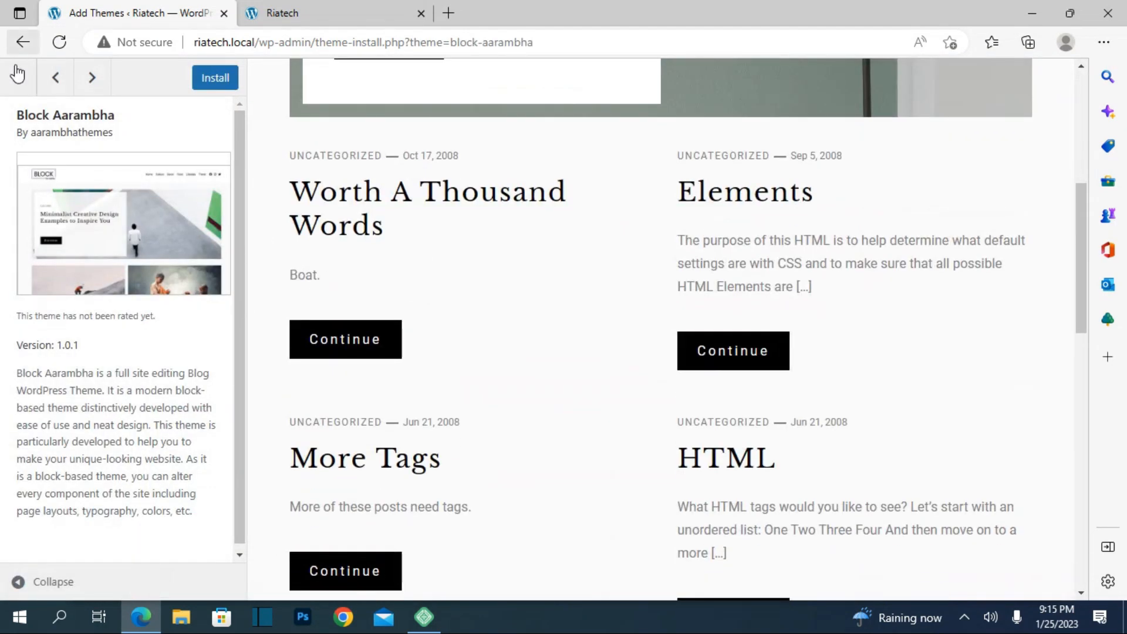
pyautogui.click(17, 73)
pyautogui.scroll(-3, 473, 343)
# Step: Open the Vision FSE preview and scroll its demo down to the service cards
pyautogui.click(522, 304)
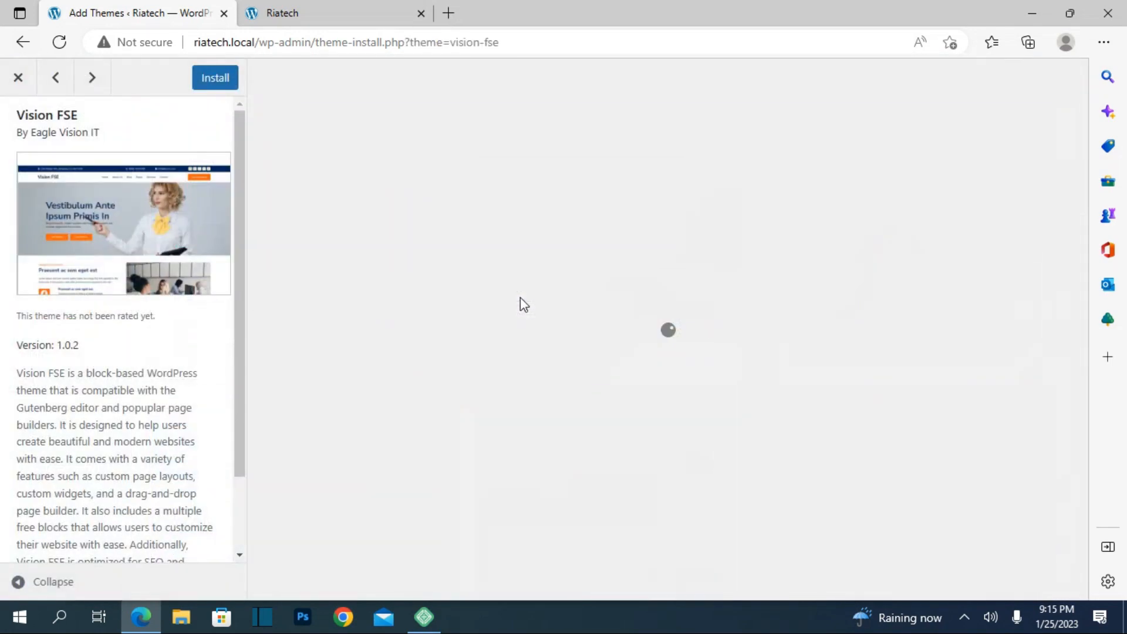
pyautogui.scroll(-5, 520, 296)
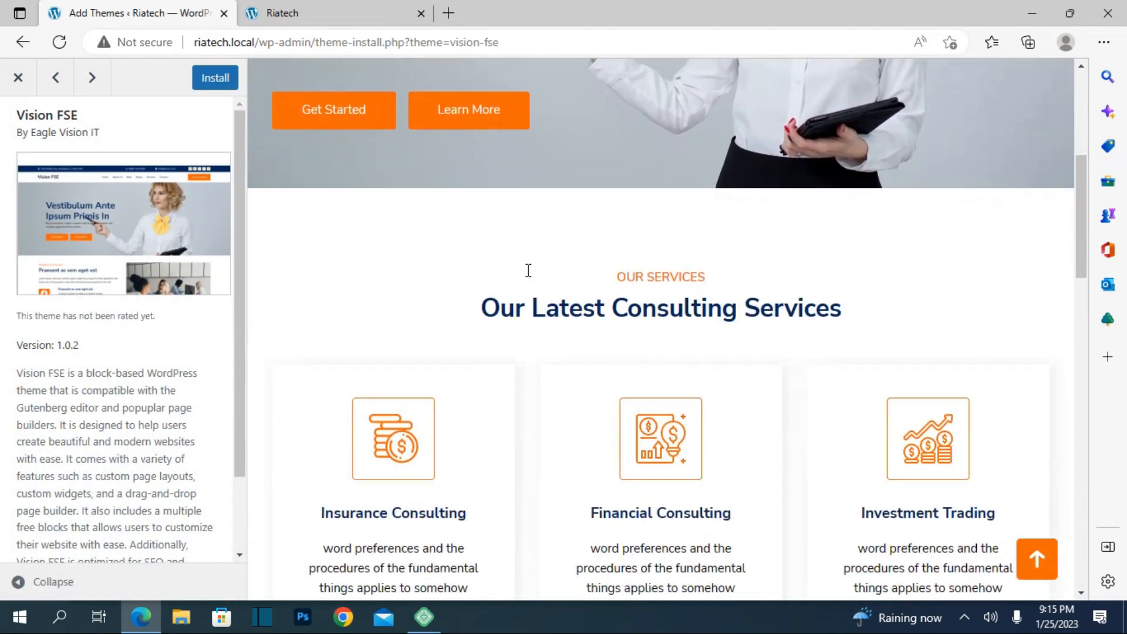
pyautogui.scroll(-10, 525, 269)
pyautogui.scroll(-5, 530, 275)
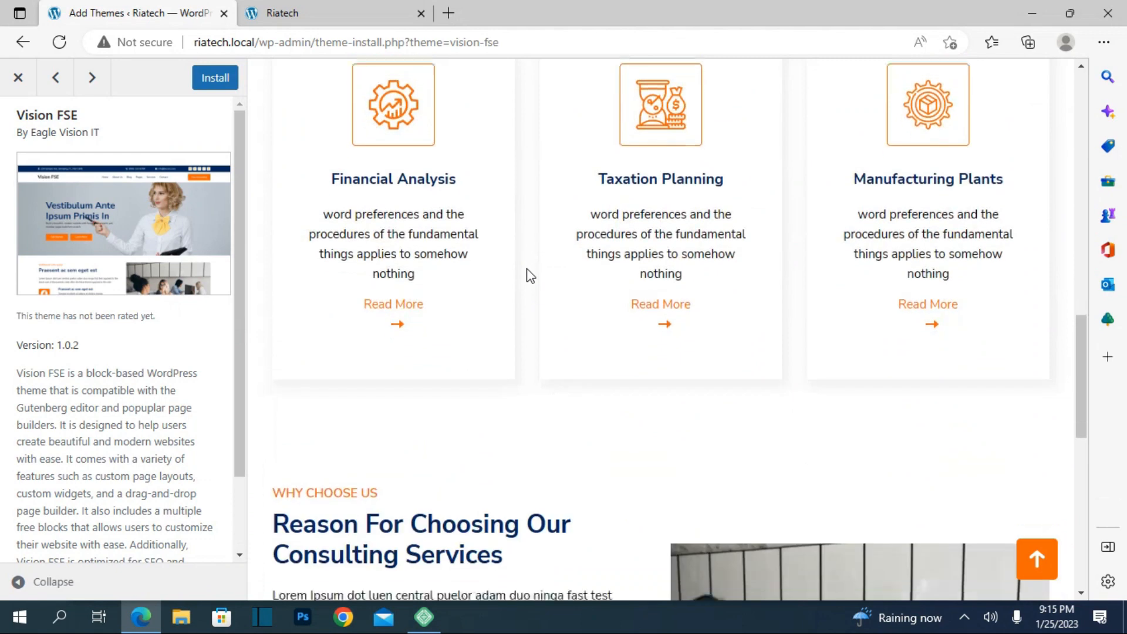
pyautogui.scroll(-4, 530, 274)
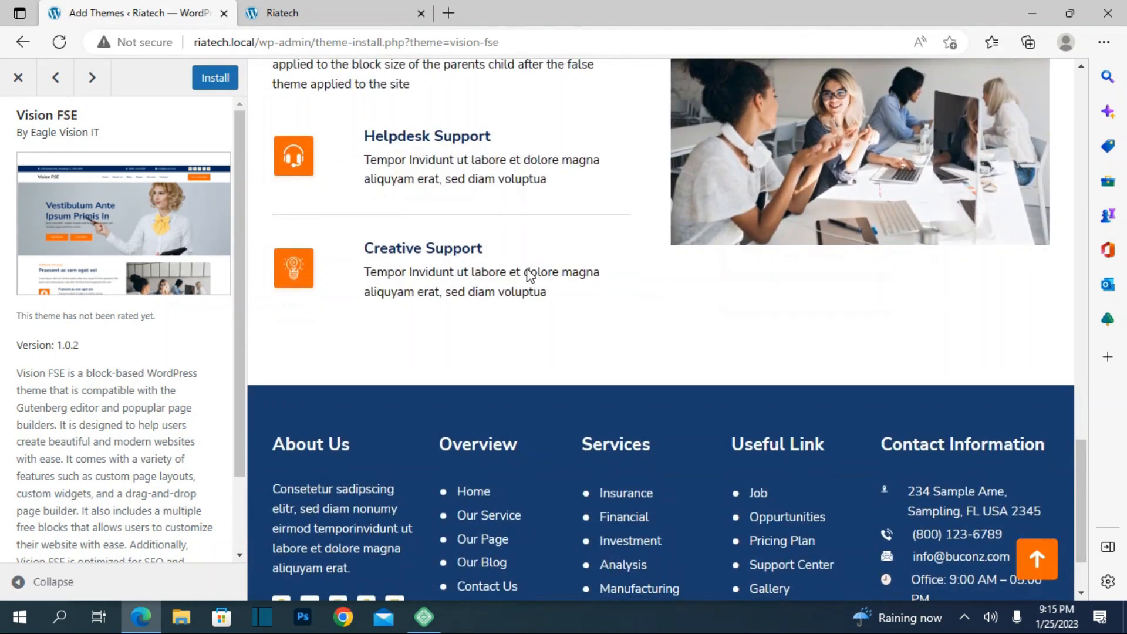
pyautogui.scroll(-2, 530, 274)
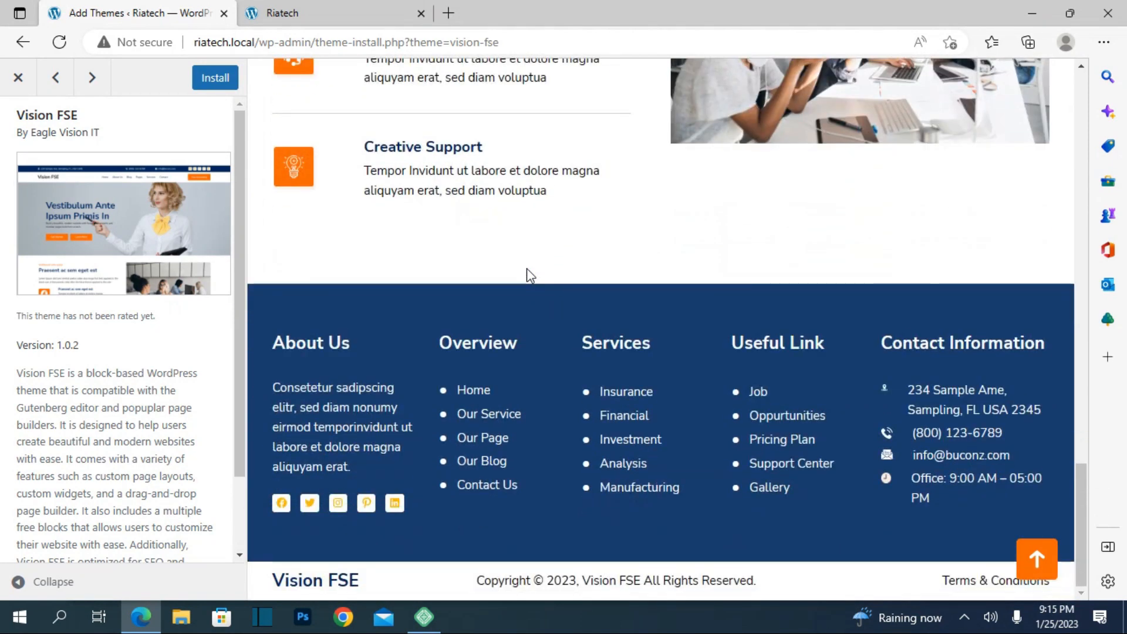
pyautogui.scroll(20, 530, 275)
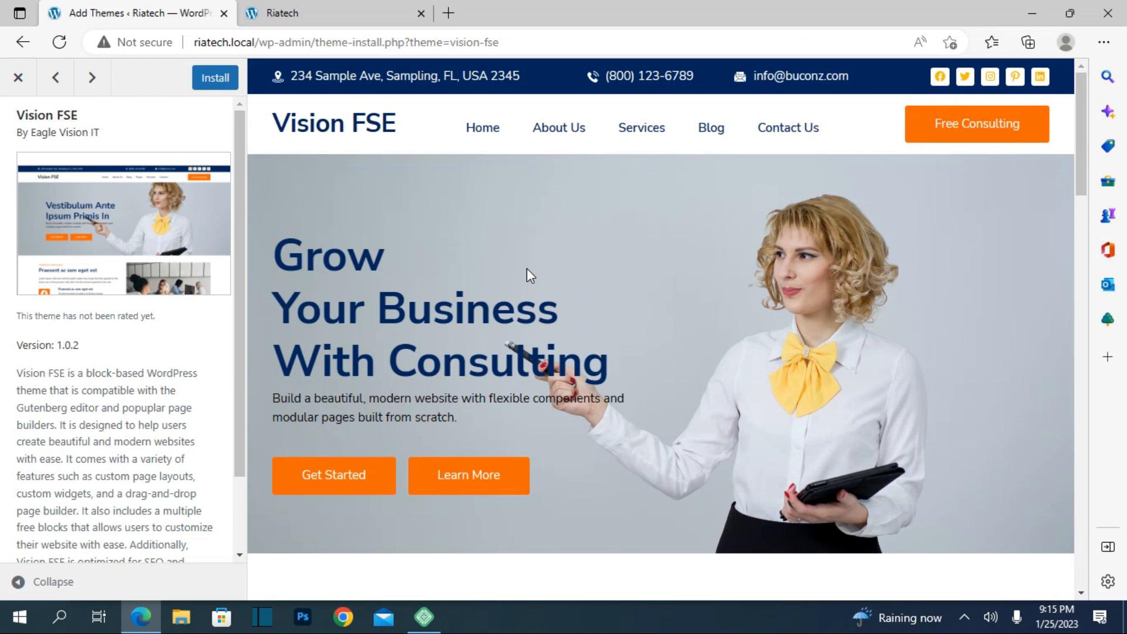
pyautogui.scroll(-3, 526, 269)
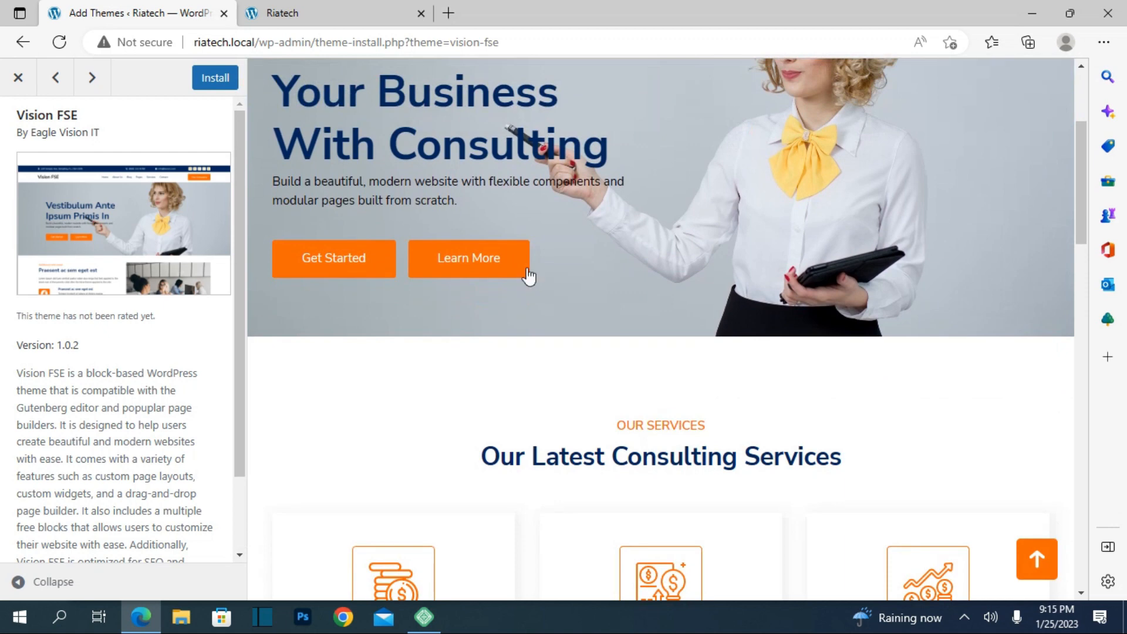
pyautogui.scroll(-4, 515, 443)
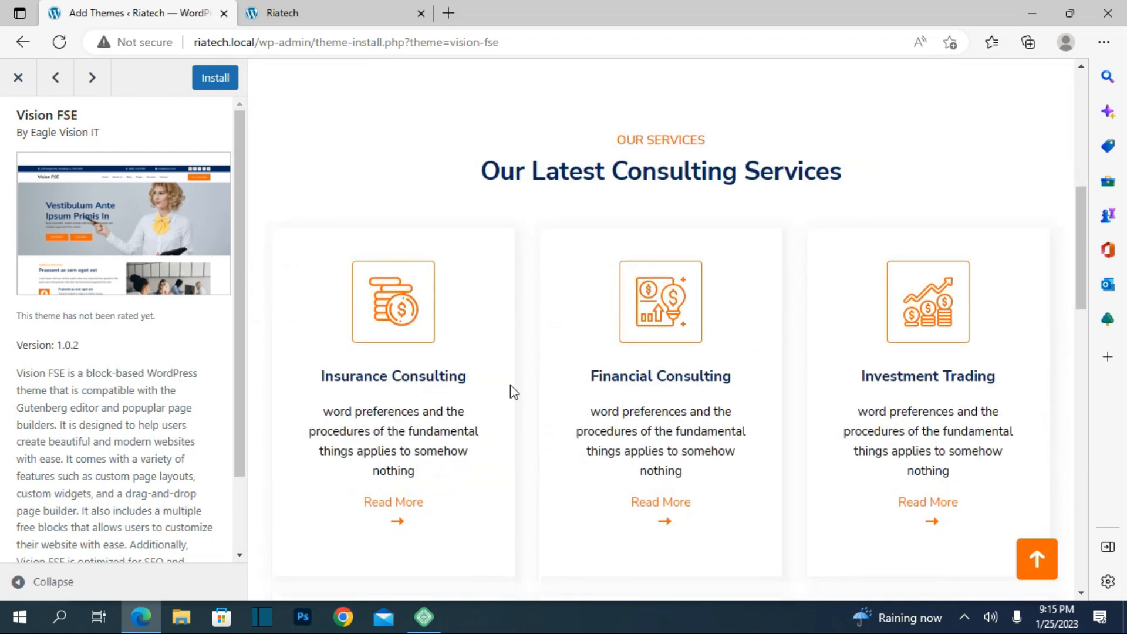
pyautogui.scroll(-7, 526, 364)
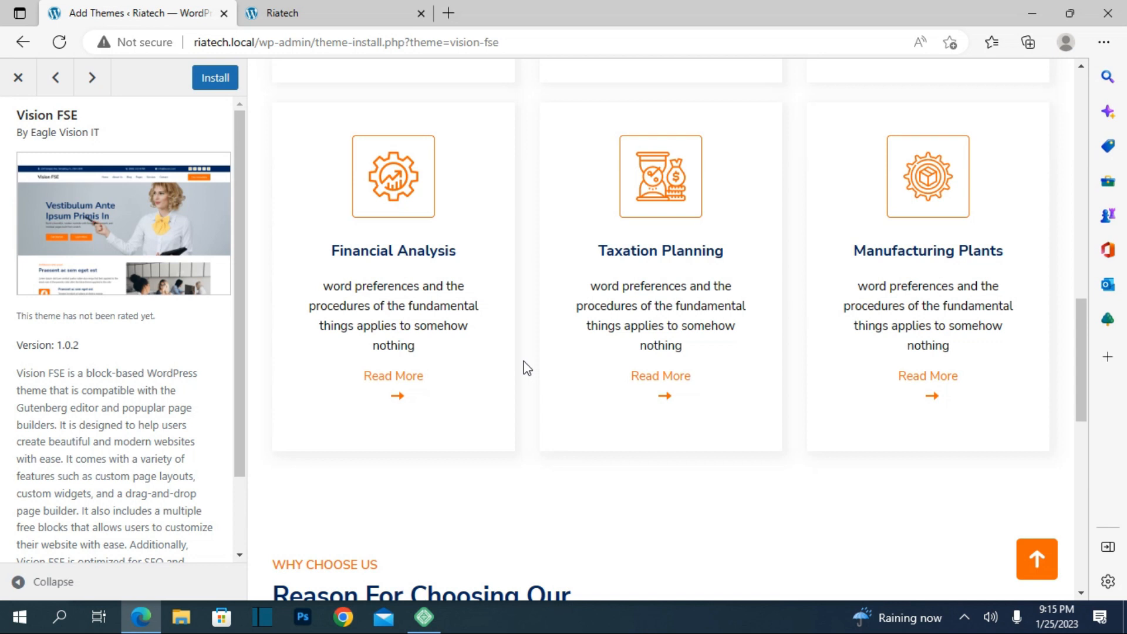
# Step: Install and activate Vision FSE, then switch to the site's tab
pyautogui.click(226, 83)
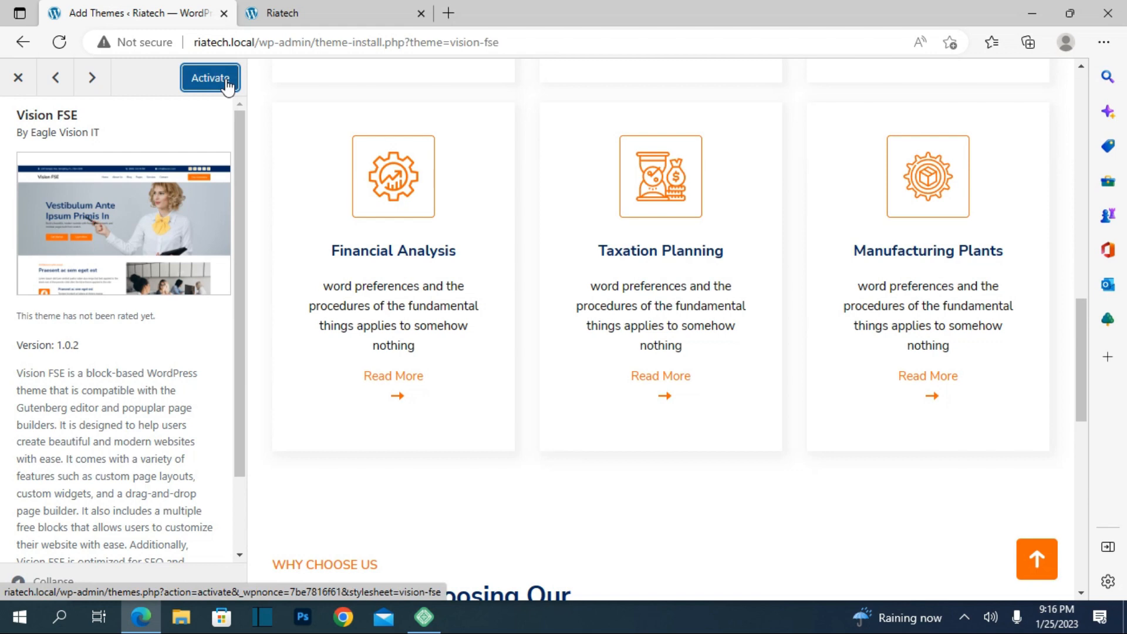
pyautogui.click(227, 82)
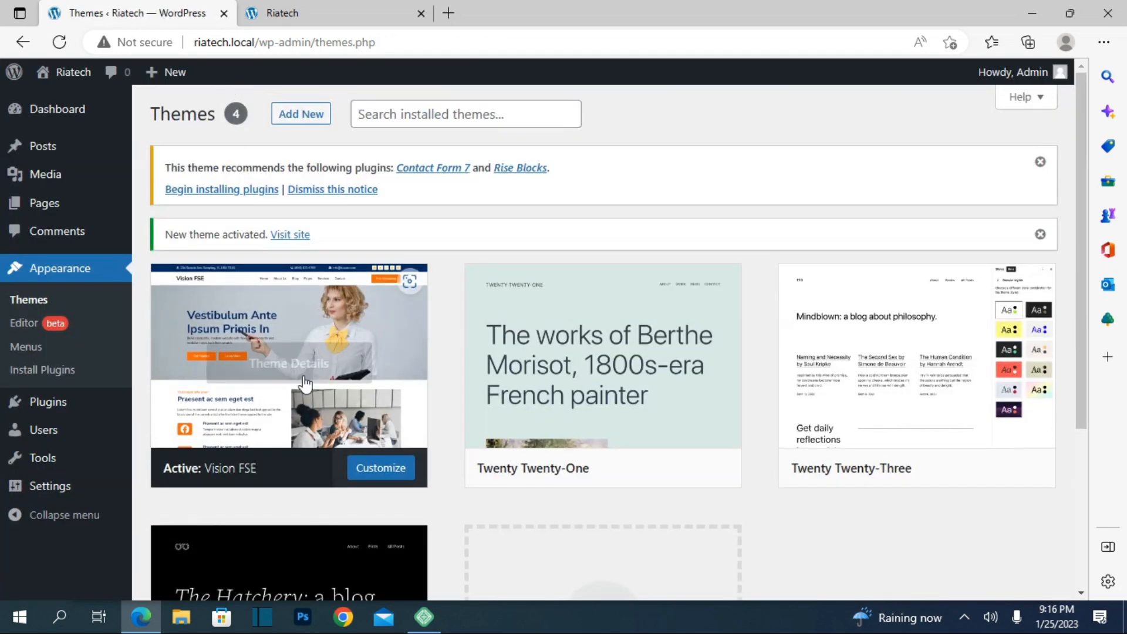
pyautogui.click(326, 22)
# Step: Reload the Riatech home page and scroll through its new Vision FSE design
pyautogui.click(61, 42)
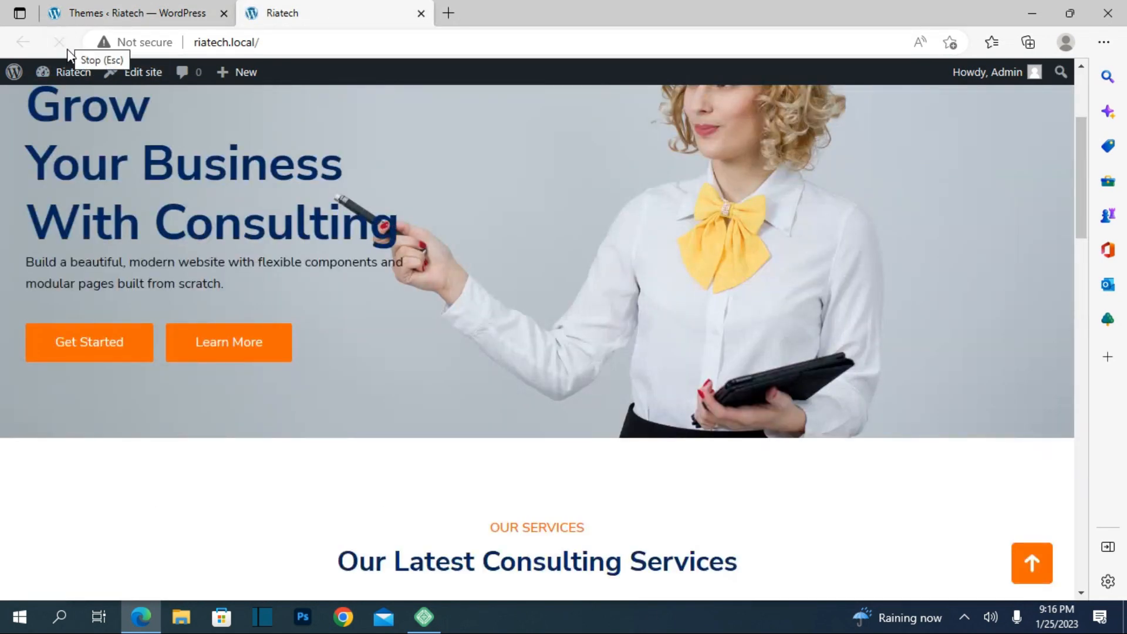
pyautogui.scroll(-6, 154, 263)
pyautogui.scroll(-8, 154, 263)
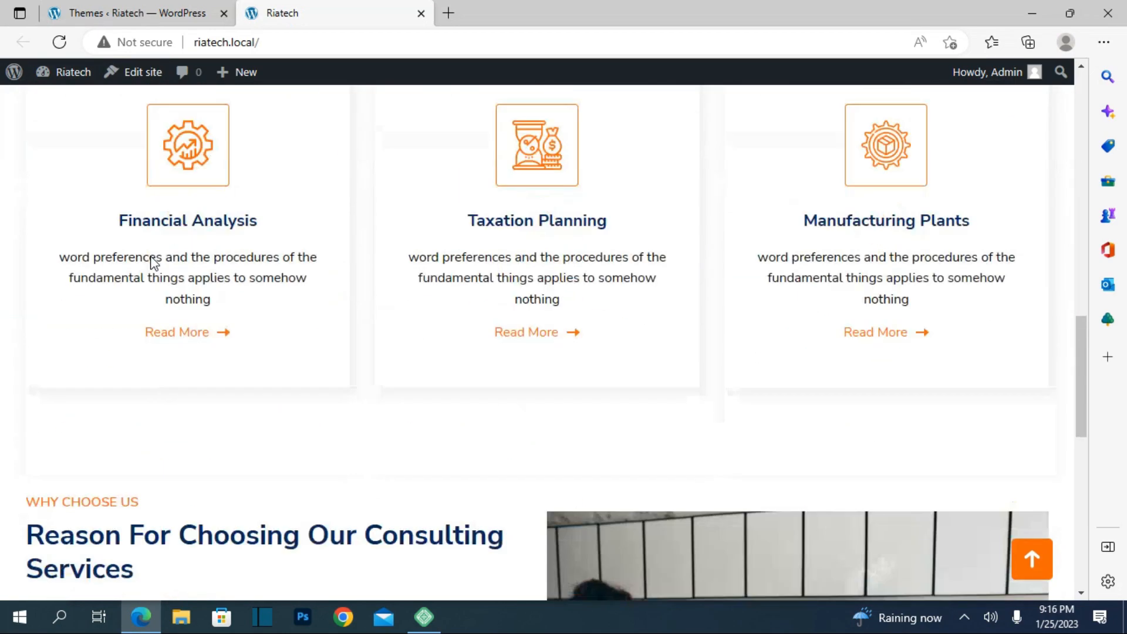
pyautogui.scroll(10, 152, 262)
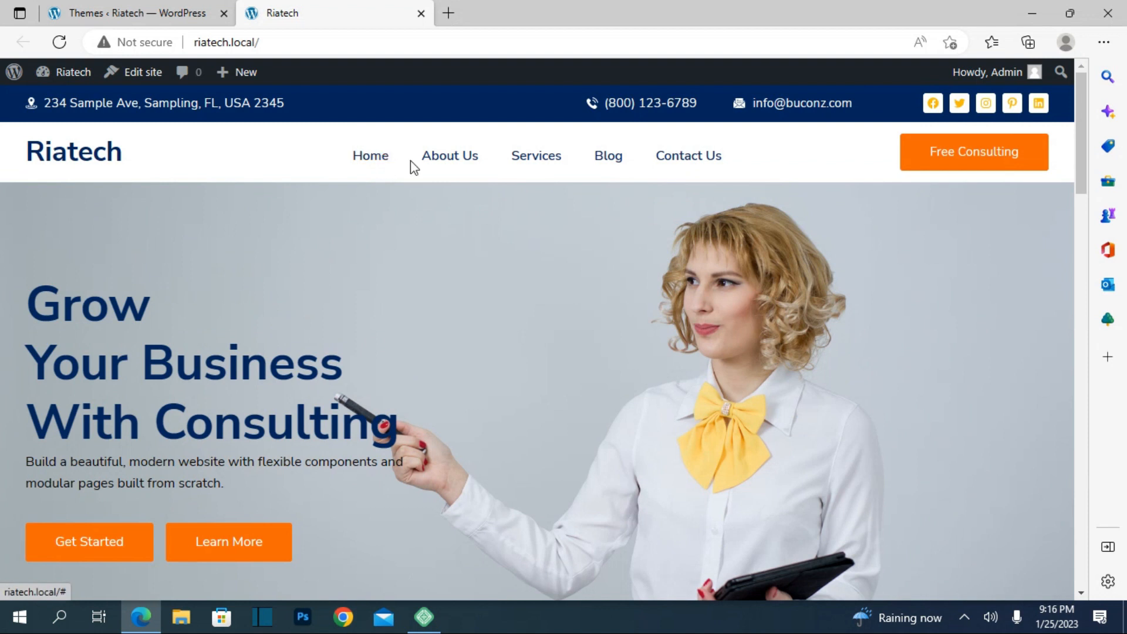
# Step: Try the About Us, Services, Blog and Contact Us menu links, then return to Themes
pyautogui.click(445, 170)
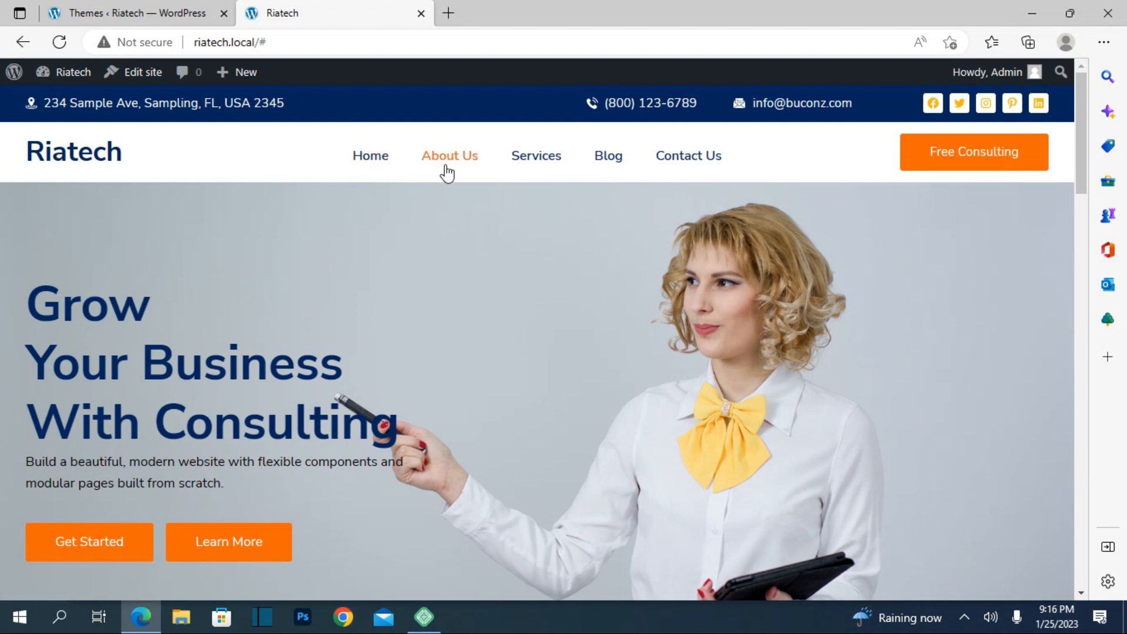
pyautogui.click(545, 150)
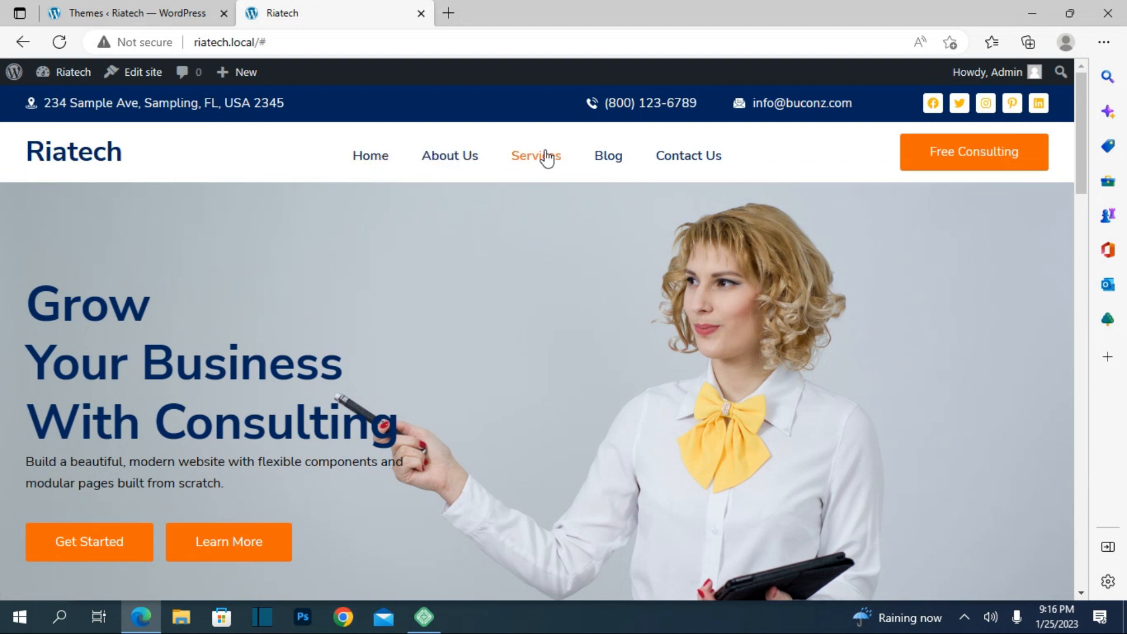
pyautogui.click(604, 160)
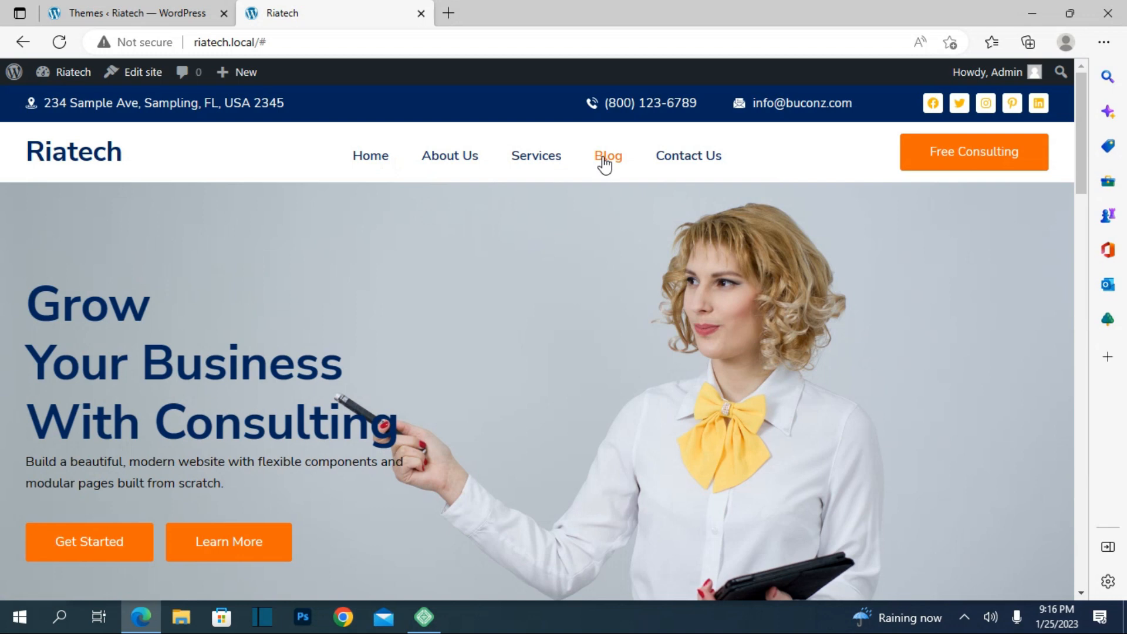
pyautogui.click(687, 165)
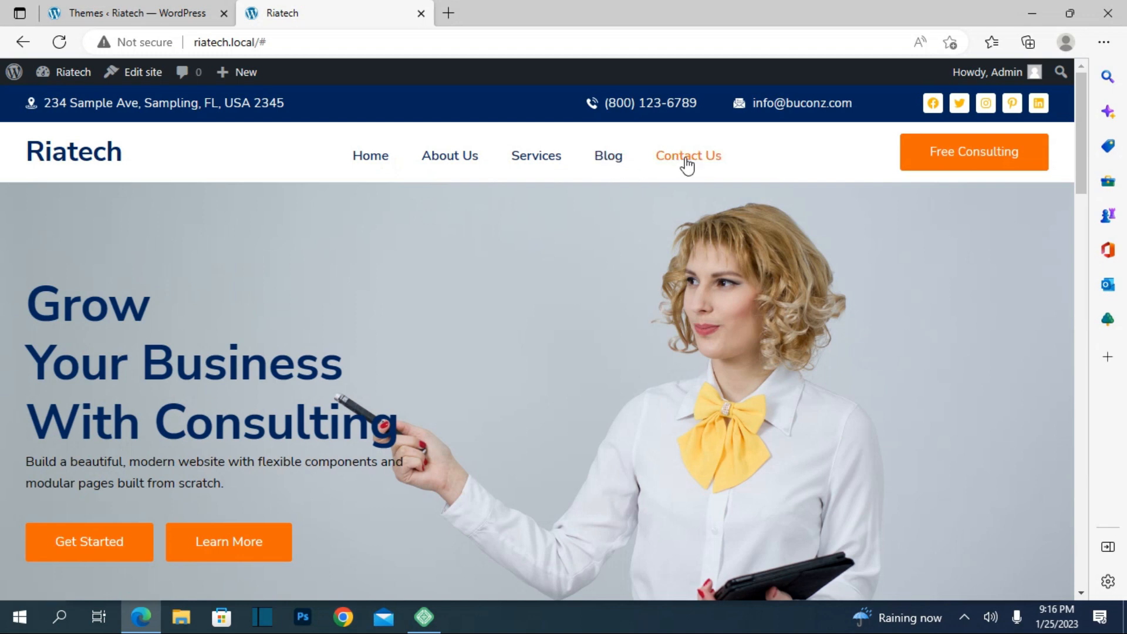
pyautogui.click(934, 163)
pyautogui.scroll(-9, 446, 342)
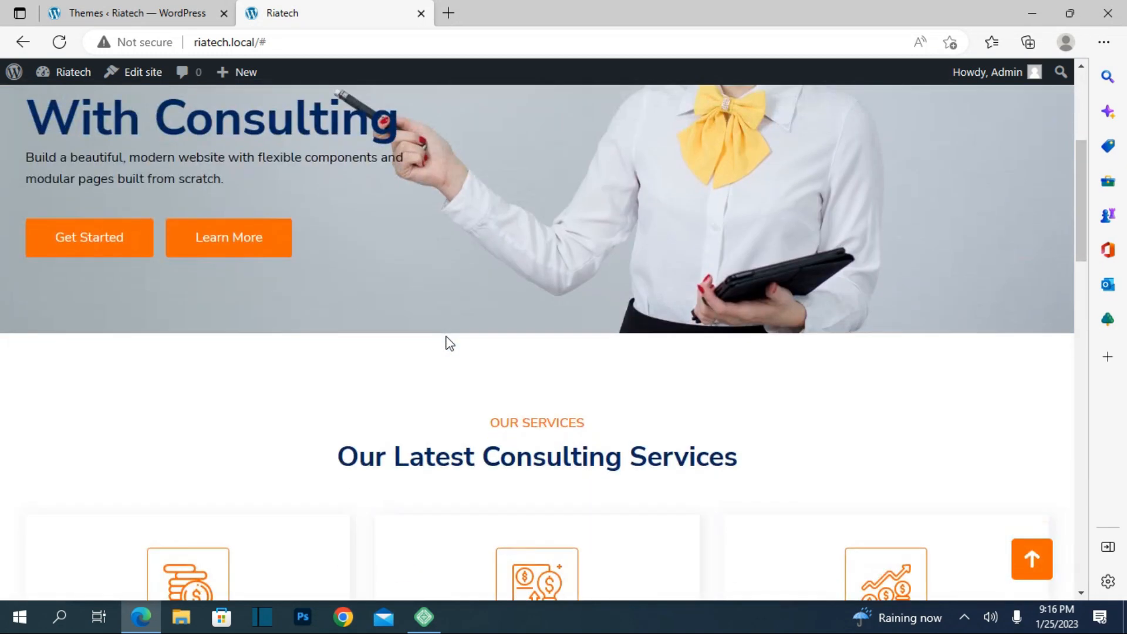
pyautogui.scroll(7, 445, 342)
pyautogui.scroll(2, 446, 335)
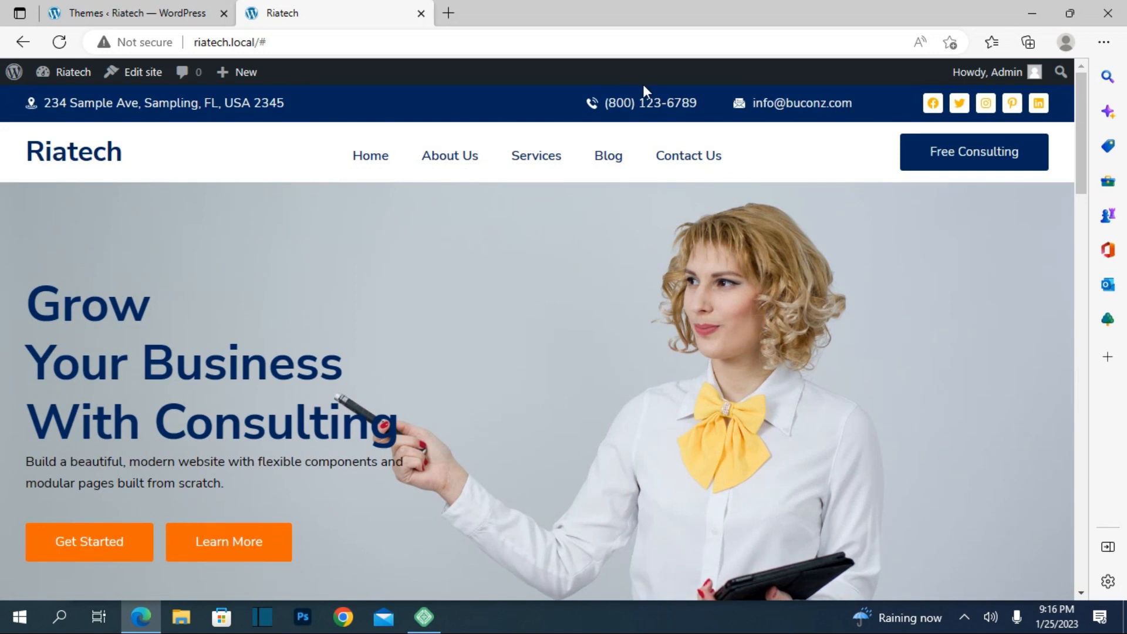
pyautogui.scroll(-4, 334, 271)
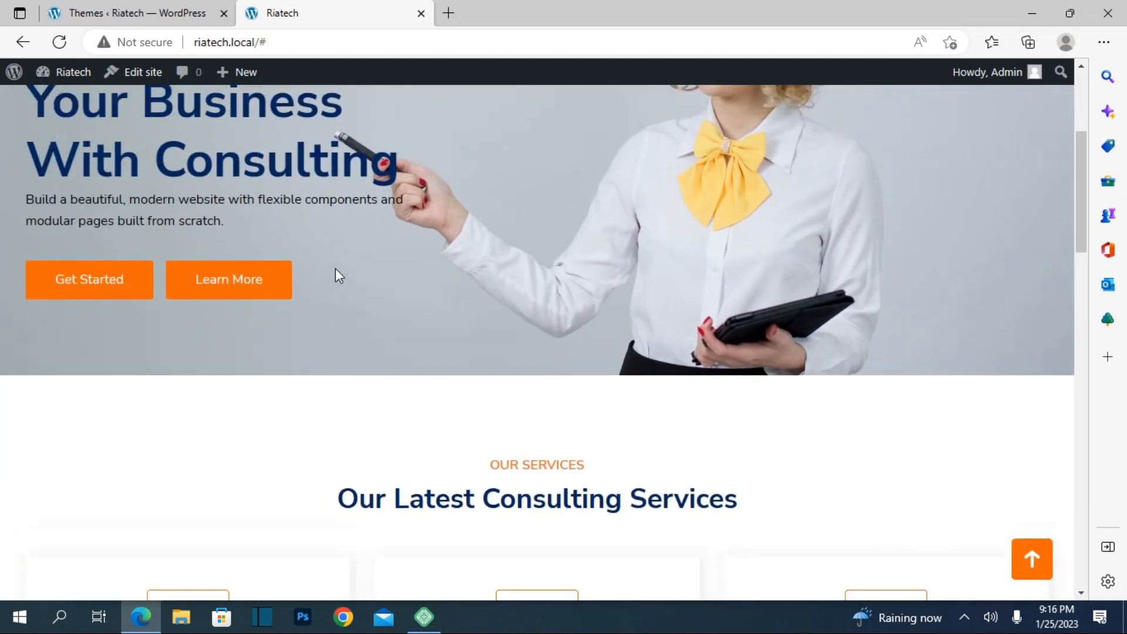
pyautogui.scroll(4, 335, 271)
pyautogui.click(170, 5)
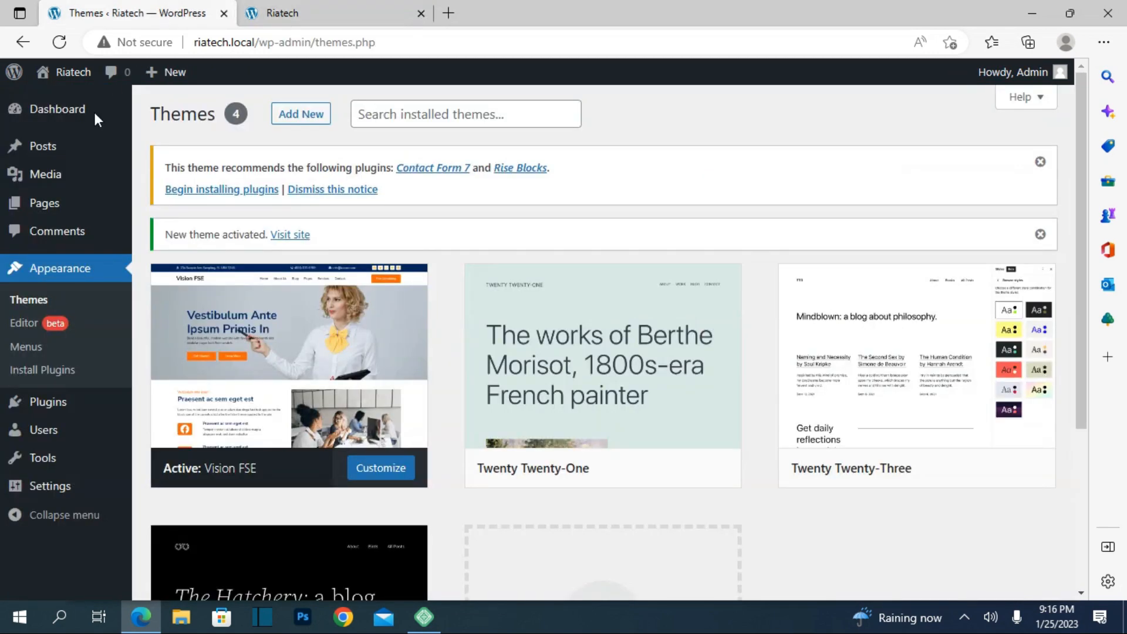
# Step: Open Sample Page from the Pages list in a new tab, review it, and go back
pyautogui.click(41, 205)
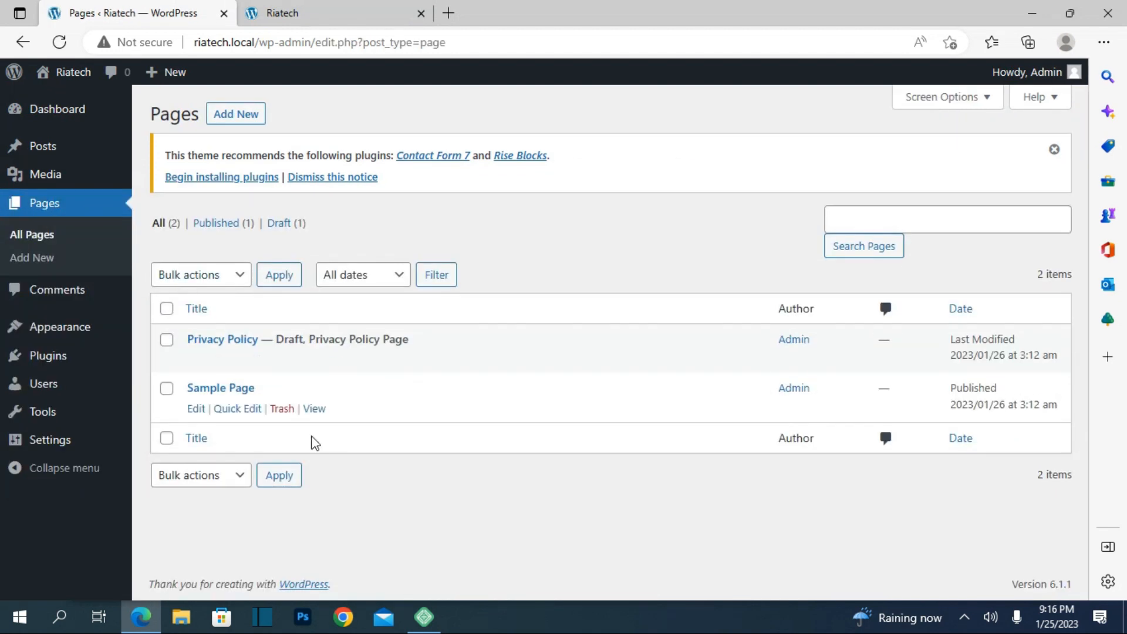
pyautogui.rightClick(316, 409)
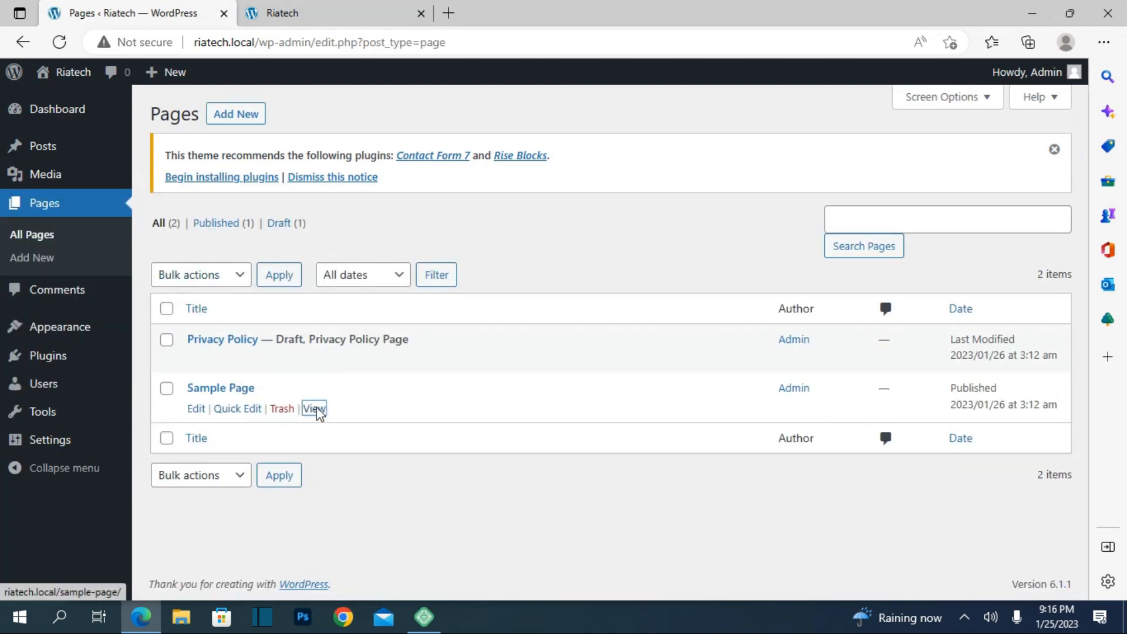
pyautogui.click(365, 141)
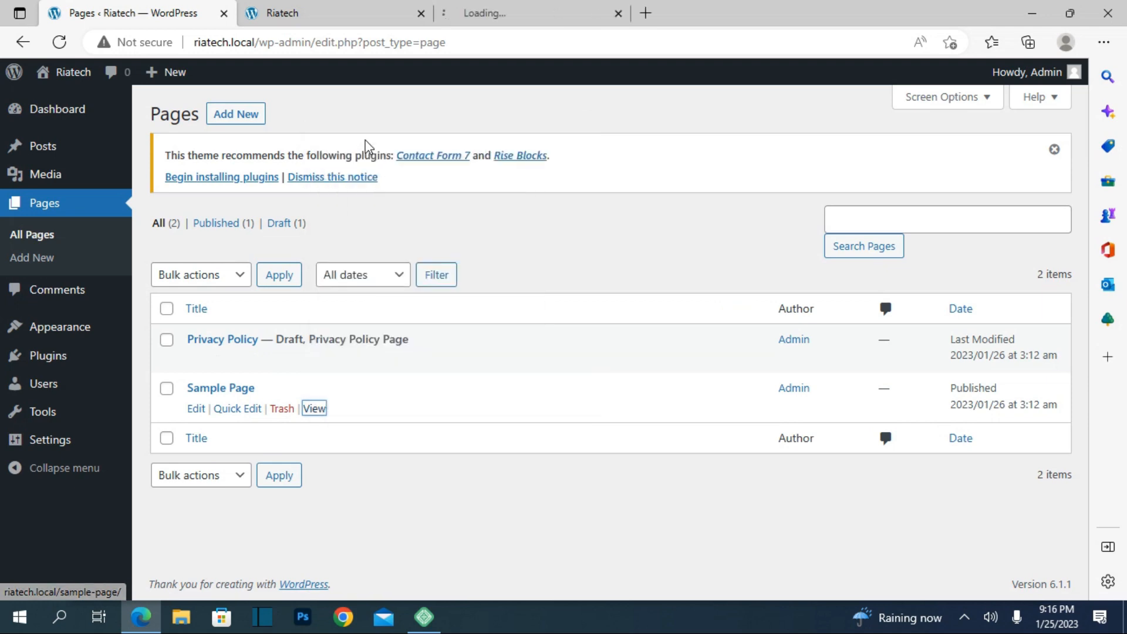
pyautogui.click(505, 11)
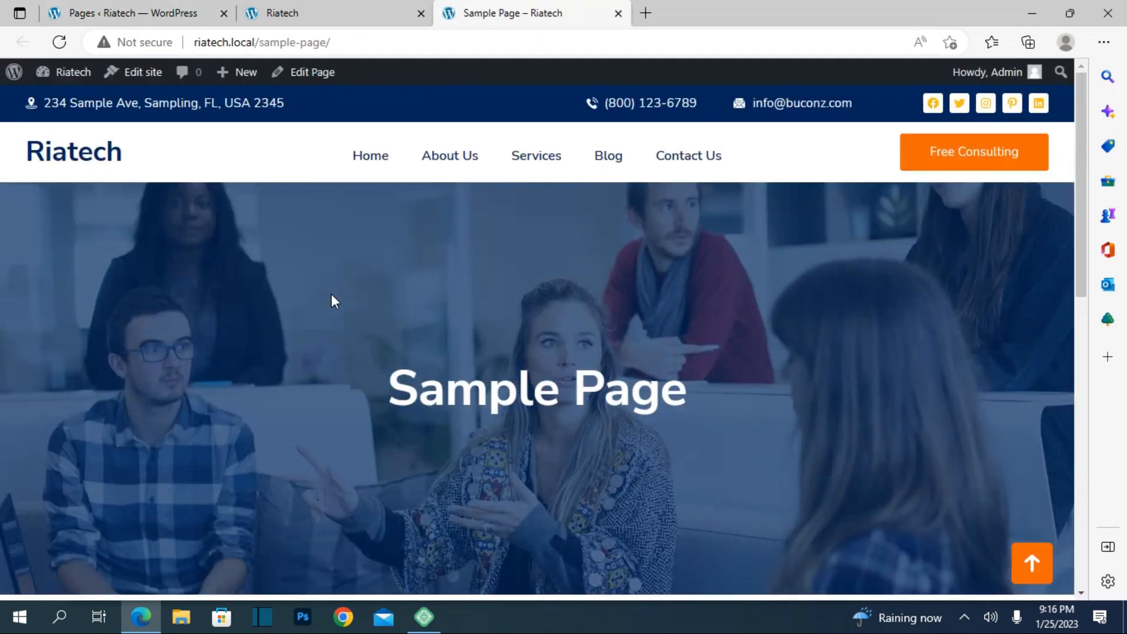
pyautogui.scroll(-10, 331, 294)
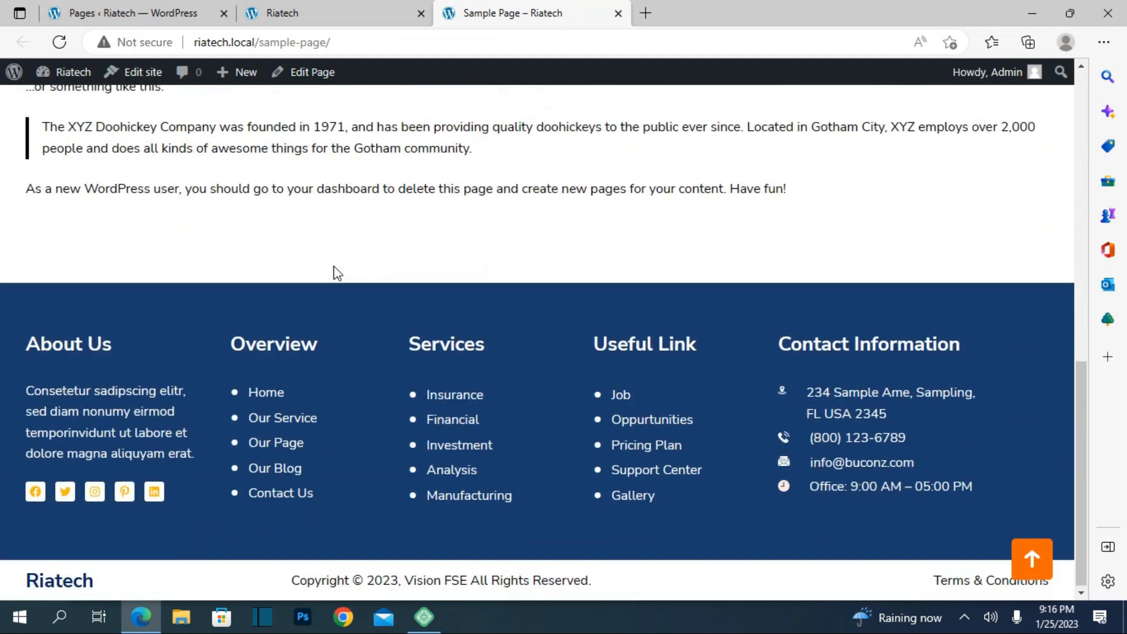
pyautogui.scroll(15, 335, 272)
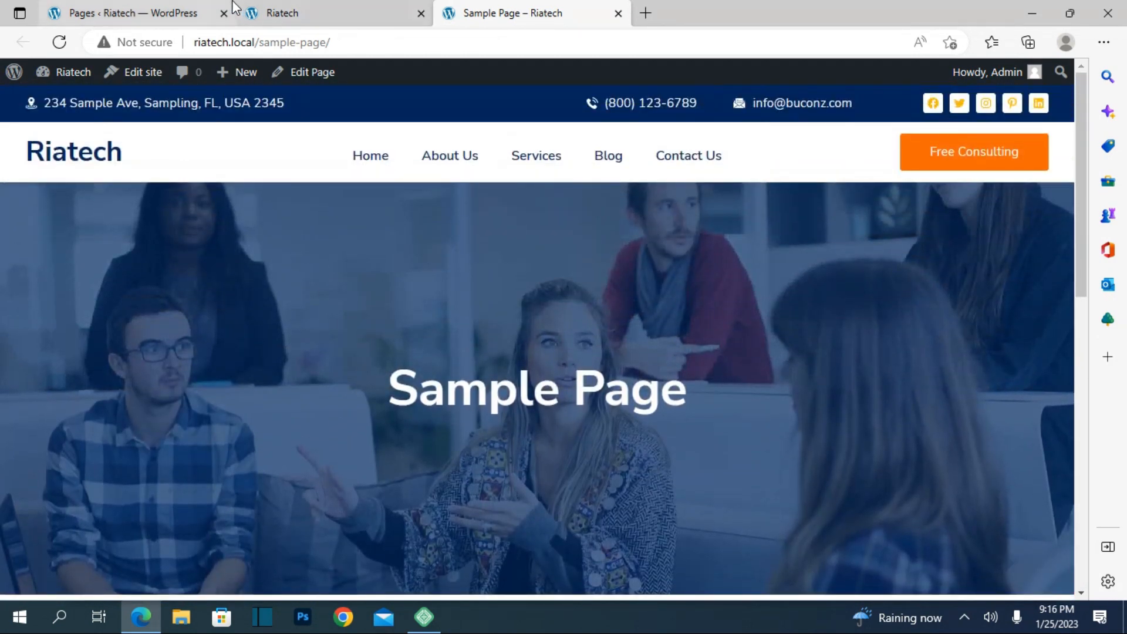
pyautogui.click(282, 11)
pyautogui.click(109, 9)
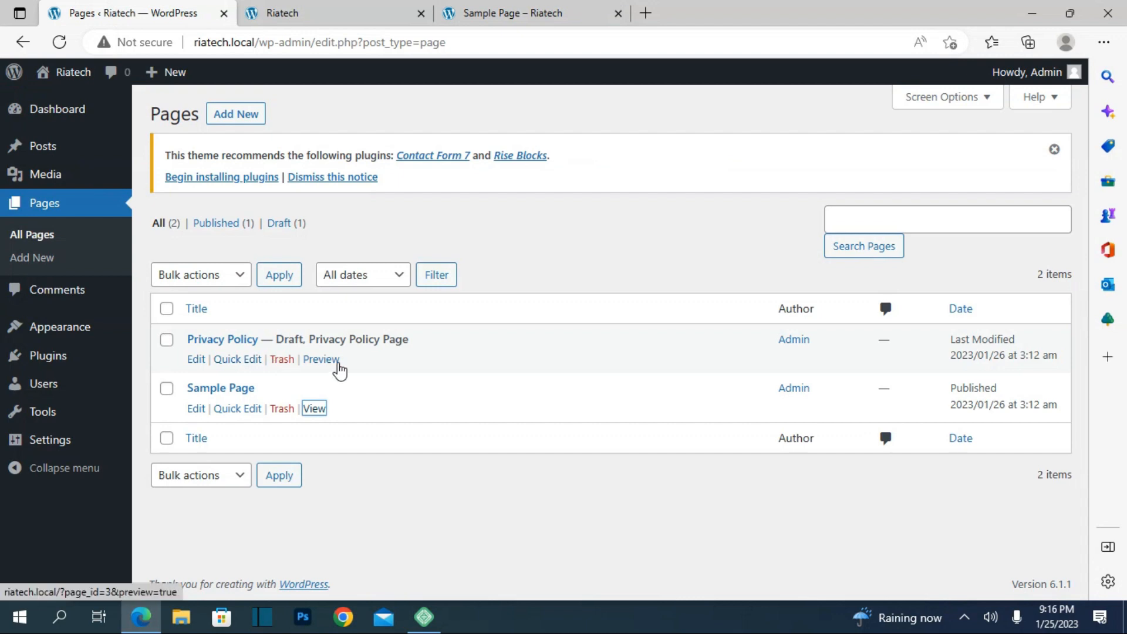
# Step: Open the draft Privacy Policy preview in a new tab, scroll through it, then return to Riatech
pyautogui.rightClick(339, 370)
pyautogui.click(402, 89)
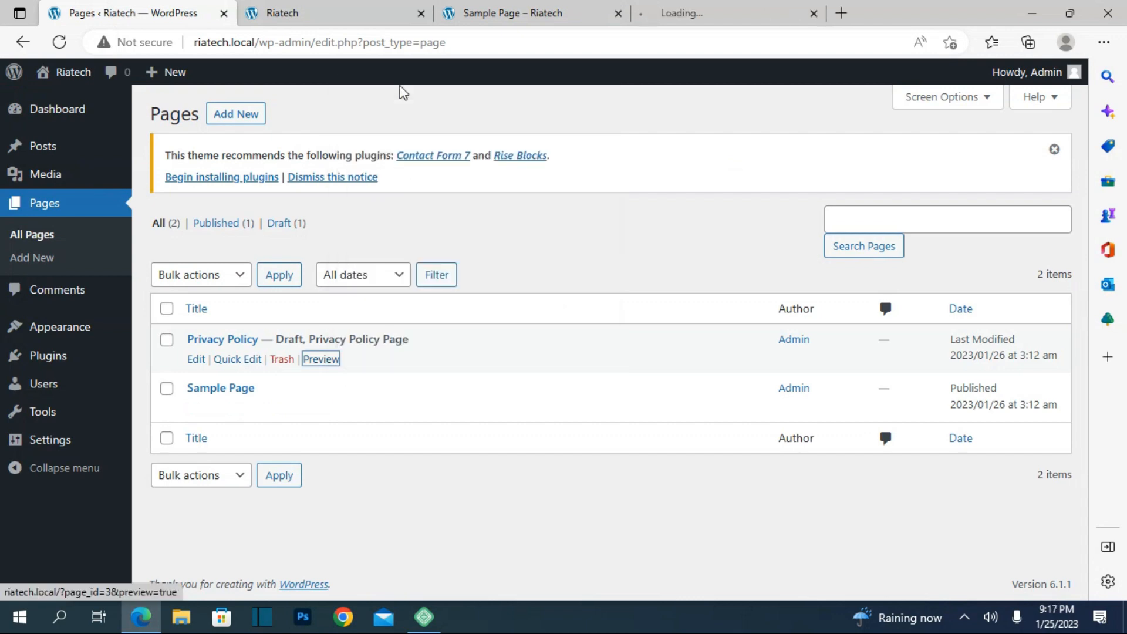
pyautogui.click(679, 12)
pyautogui.scroll(-8, 438, 365)
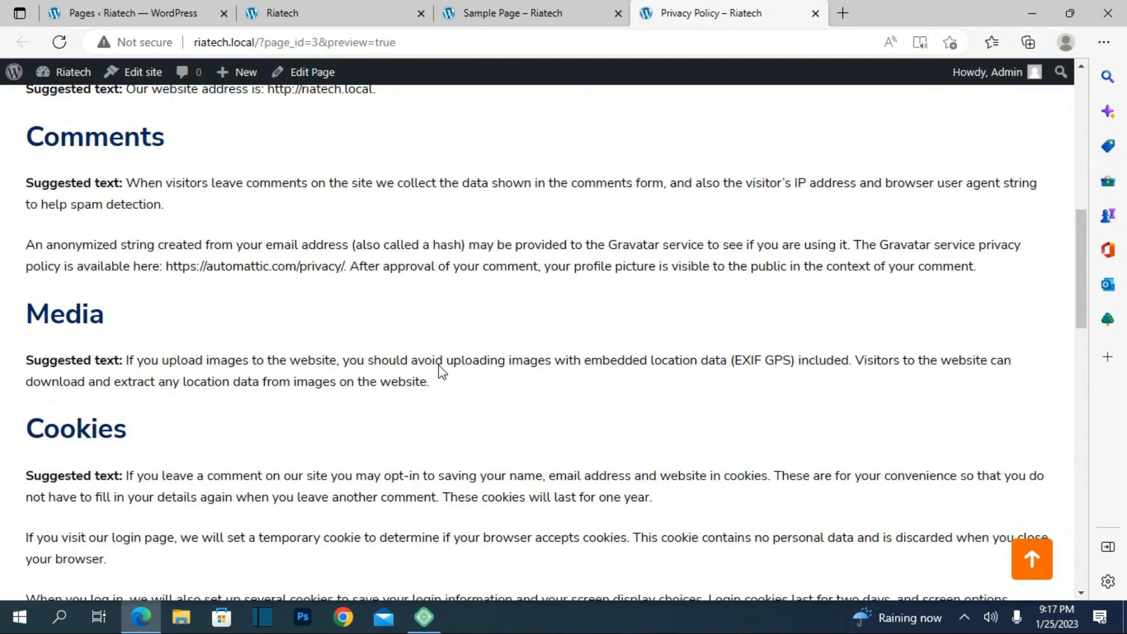
pyautogui.scroll(-5, 438, 365)
pyautogui.scroll(-5, 441, 371)
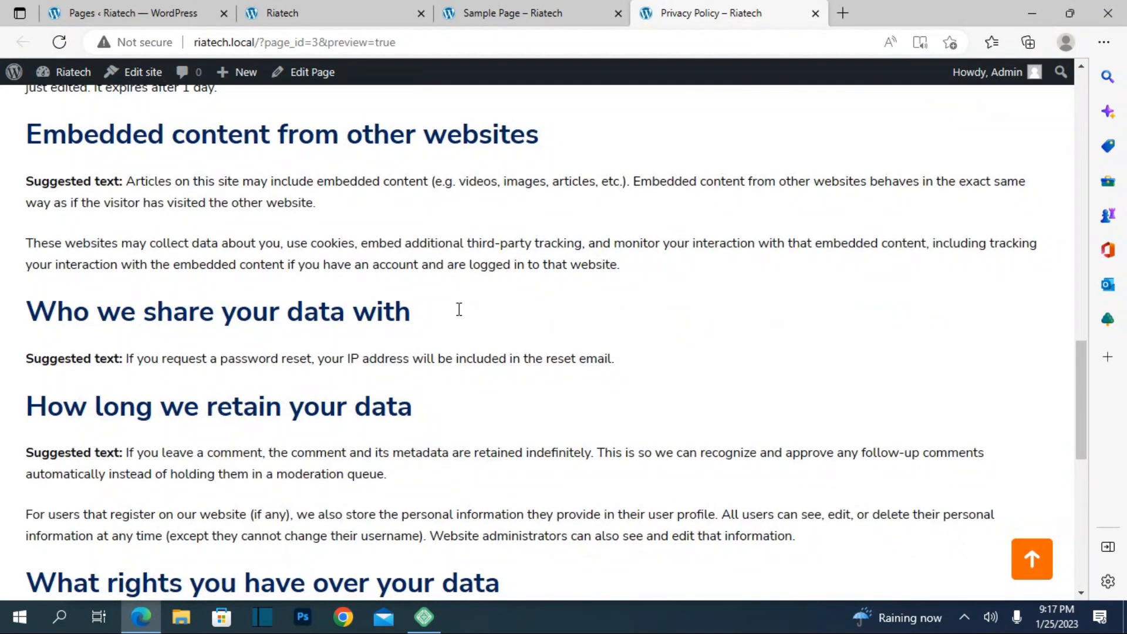
pyautogui.scroll(-1, 460, 305)
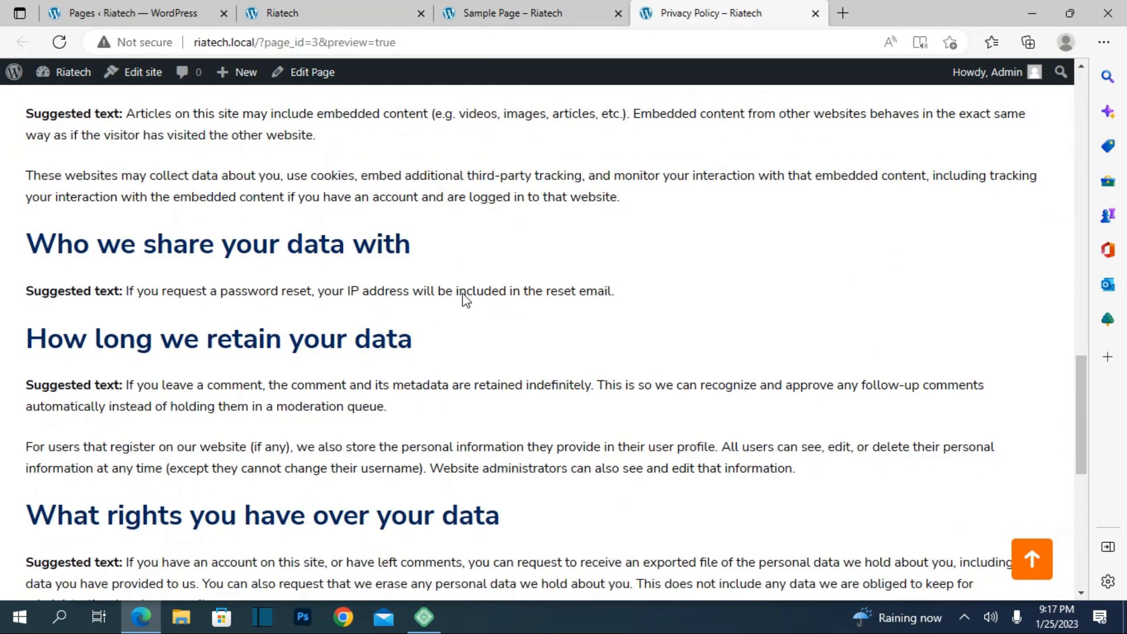
pyautogui.scroll(12, 464, 300)
pyautogui.scroll(5, 465, 300)
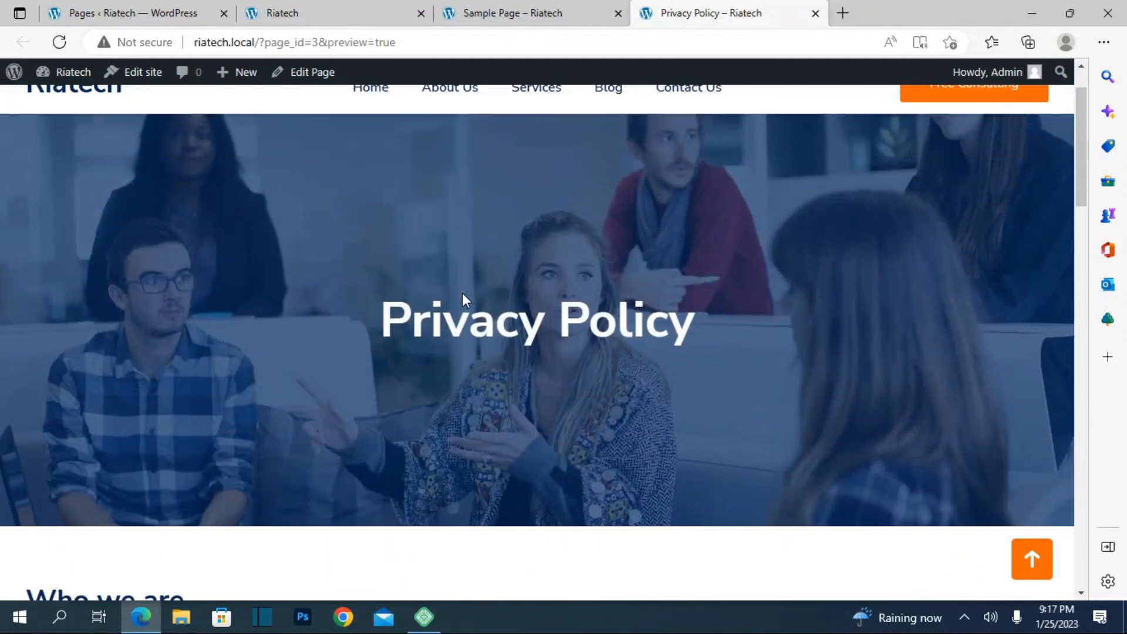
pyautogui.click(416, 4)
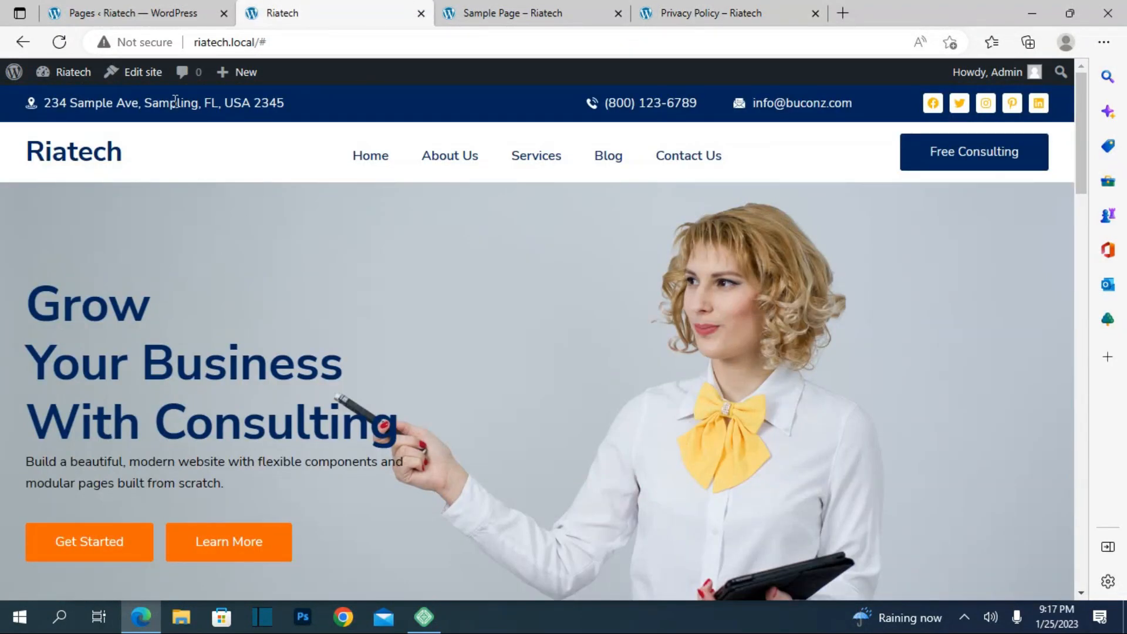
# Step: Open the Front Page template in the site editor, select the header's Site Logo, and dismiss the media picker
pyautogui.click(155, 83)
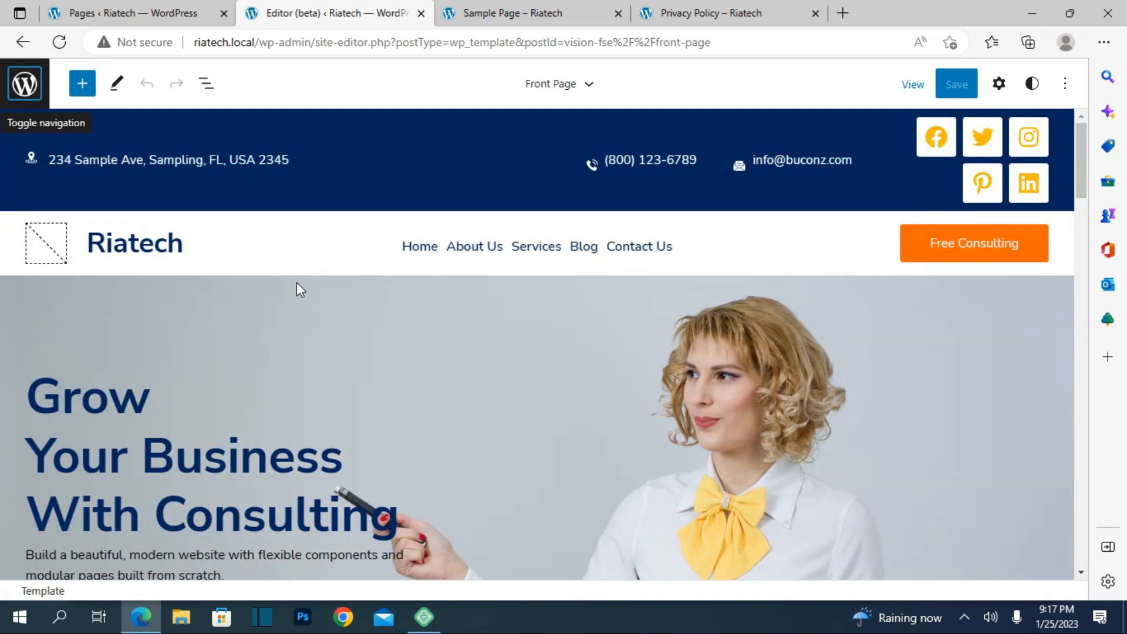
pyautogui.scroll(-12, 297, 284)
pyautogui.scroll(-4, 302, 281)
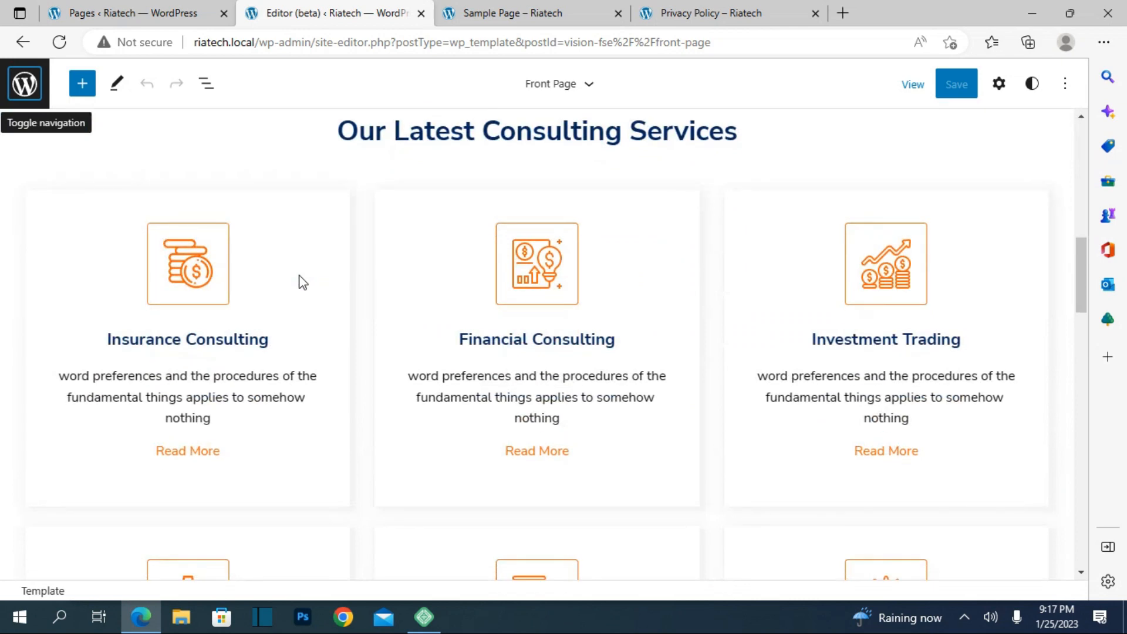
pyautogui.scroll(15, 304, 275)
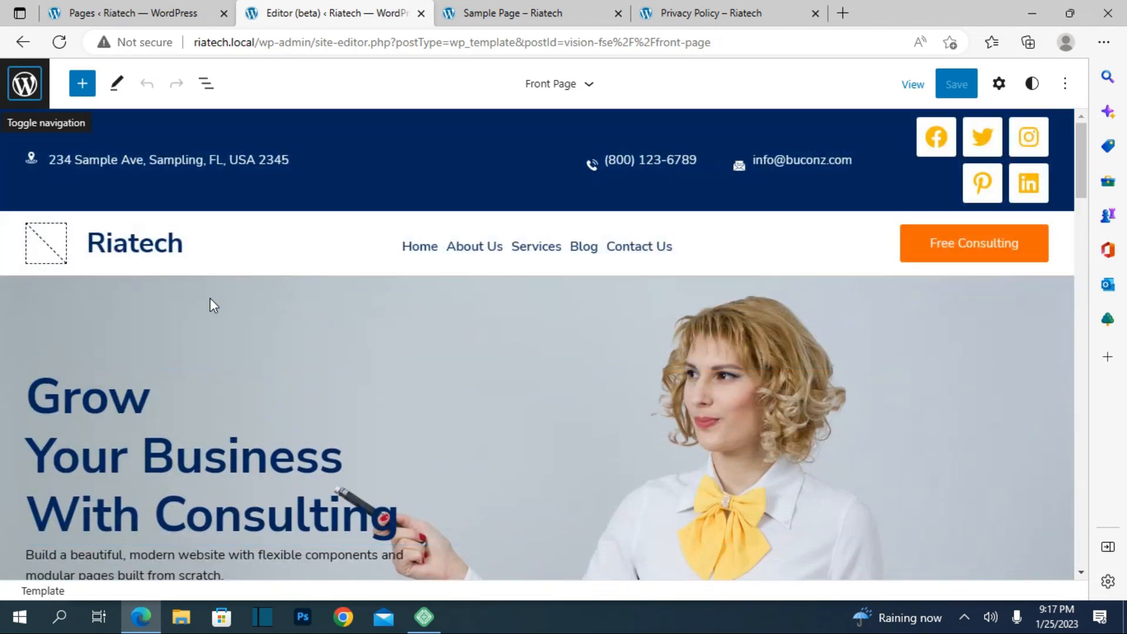
pyautogui.click(230, 228)
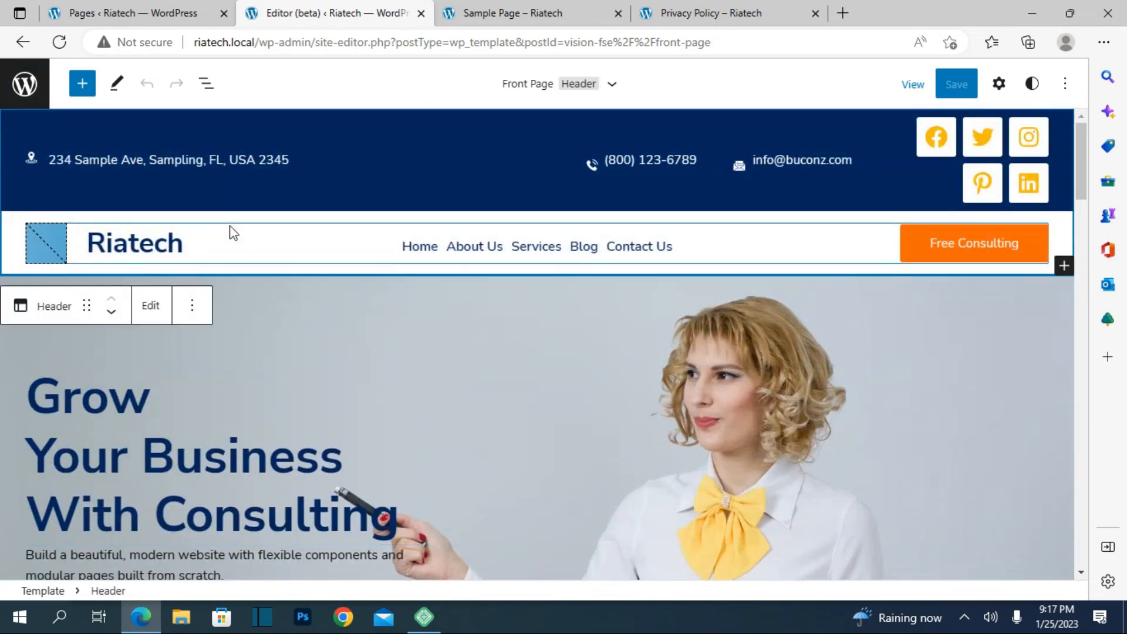
pyautogui.click(39, 261)
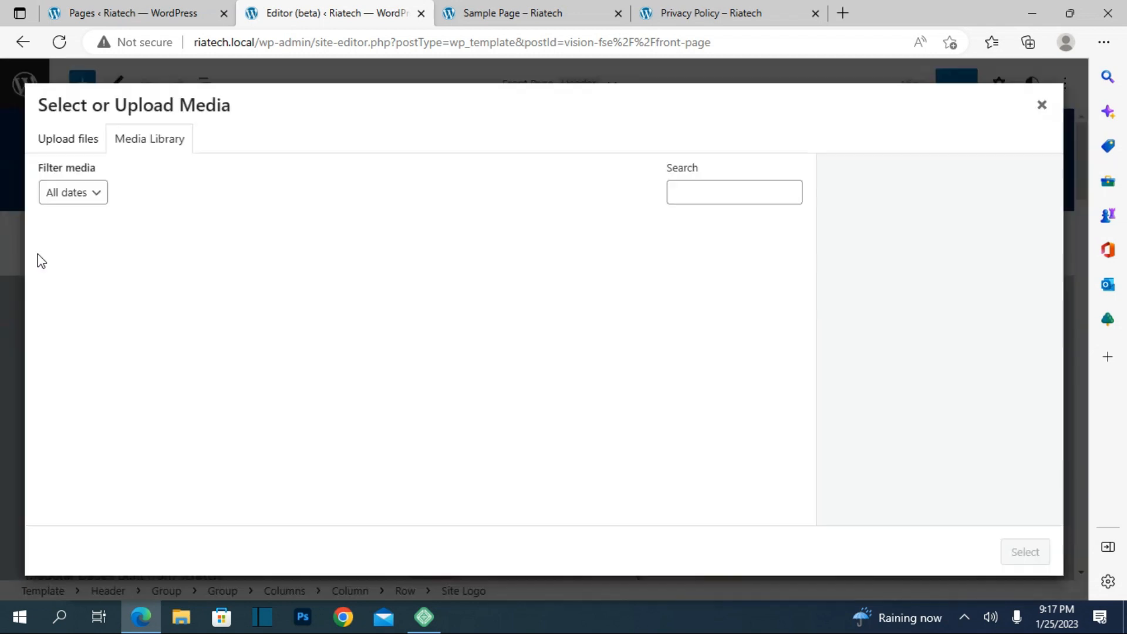
pyautogui.click(1041, 105)
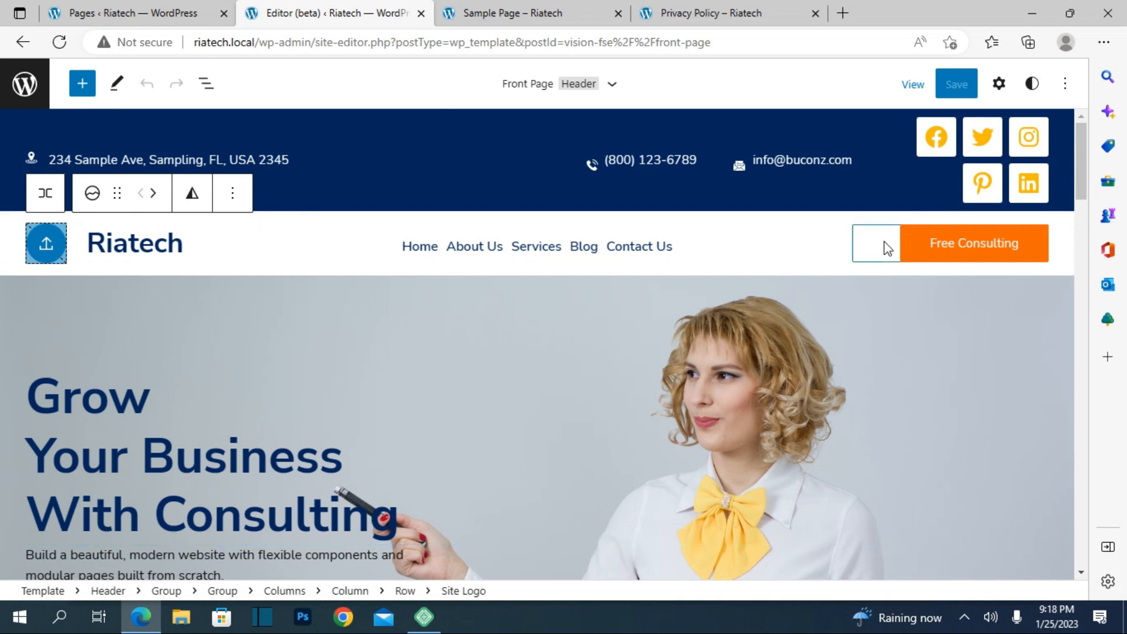
# Step: Review the Front Page service cards, select the Financial Analysis image, then return to the Pages list
pyautogui.scroll(-4, 524, 220)
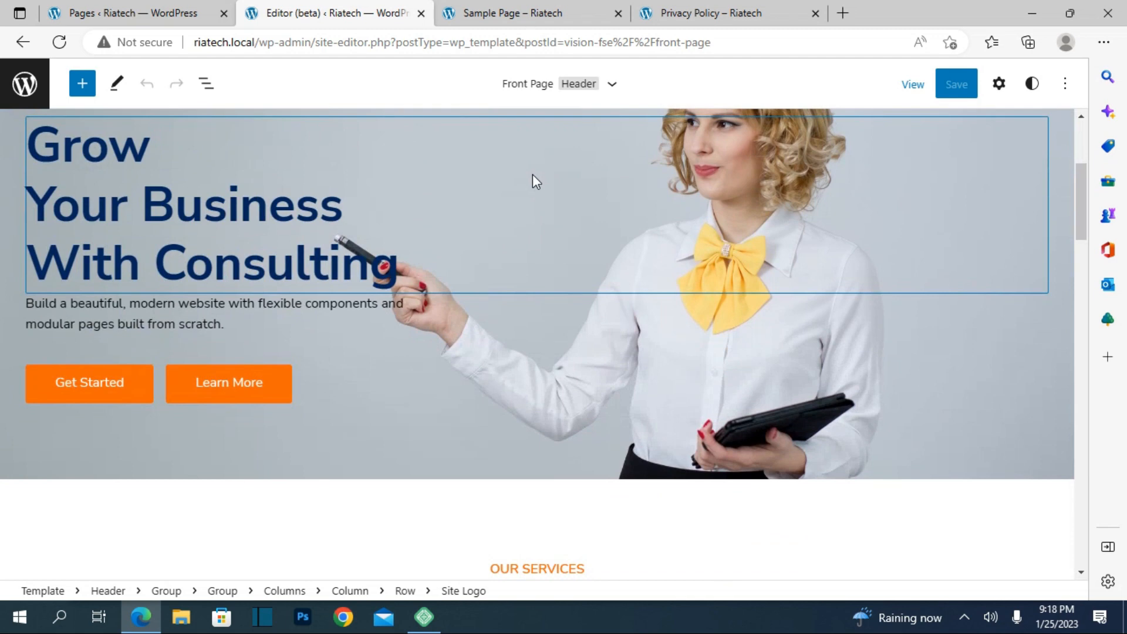
pyautogui.scroll(-6, 533, 173)
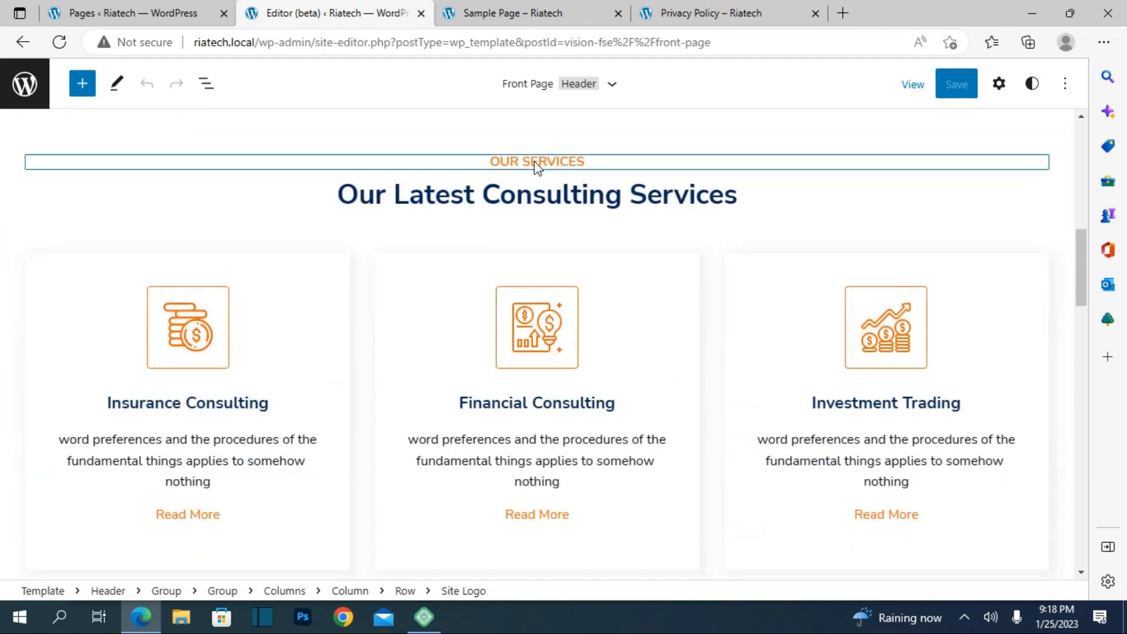
pyautogui.scroll(-4, 537, 166)
pyautogui.scroll(-1, 382, 285)
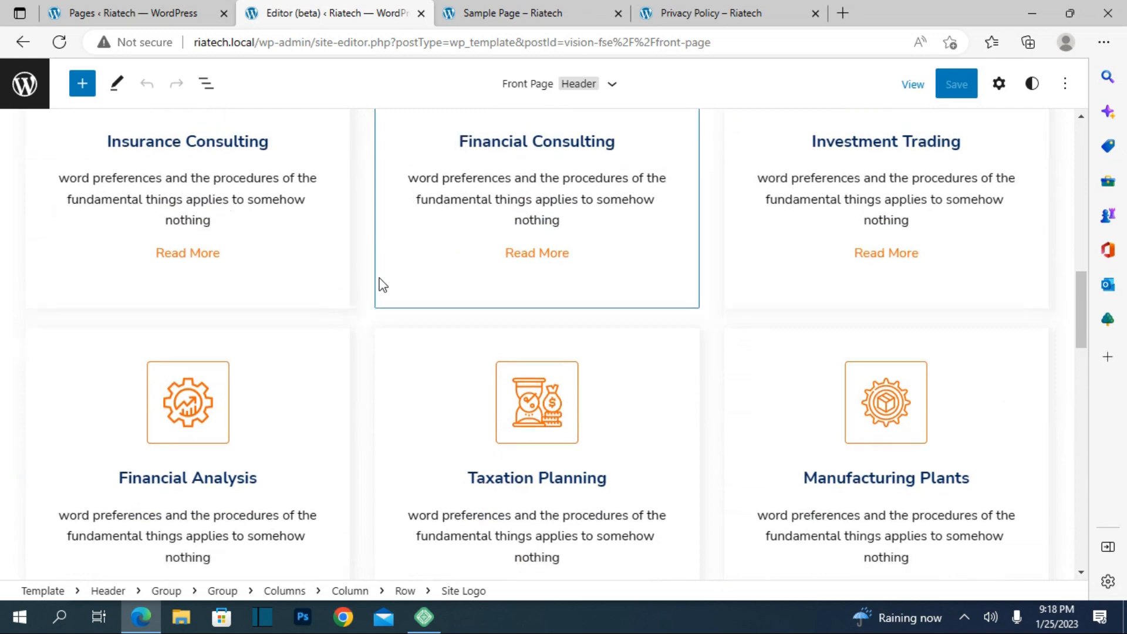
pyautogui.scroll(-9, 382, 284)
pyautogui.scroll(6, 389, 244)
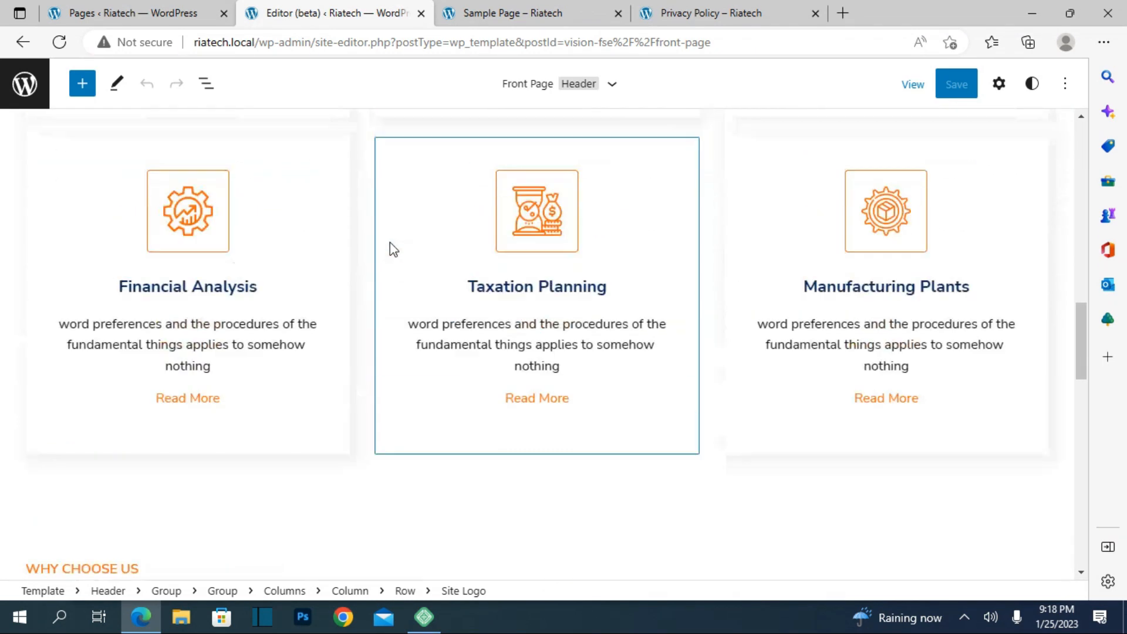
pyautogui.click(214, 238)
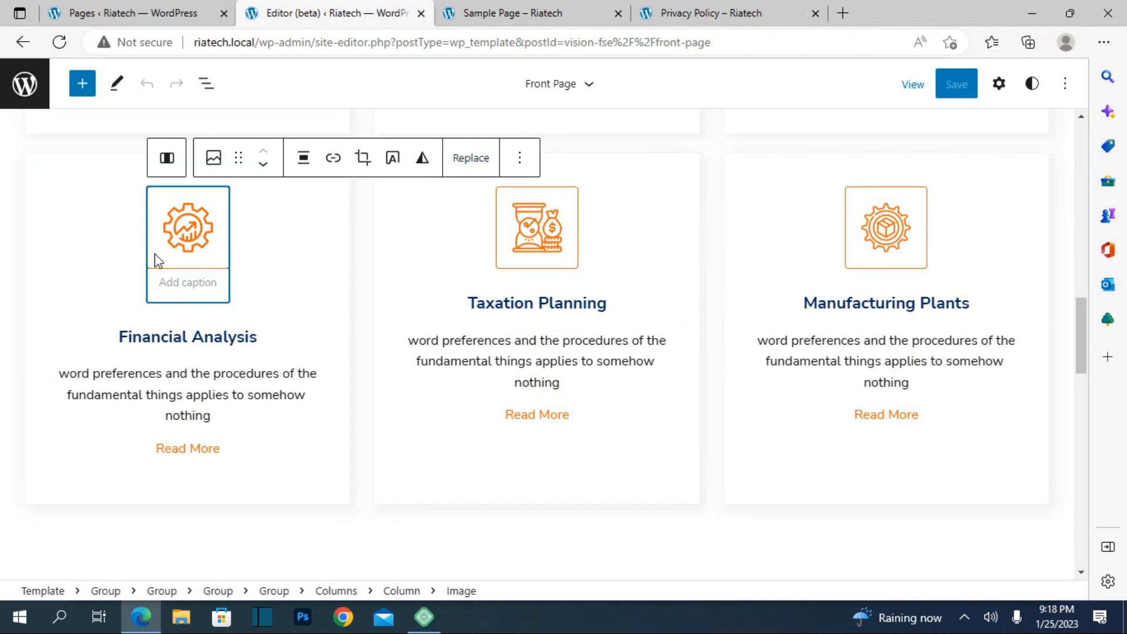
pyautogui.scroll(20, 2, 327)
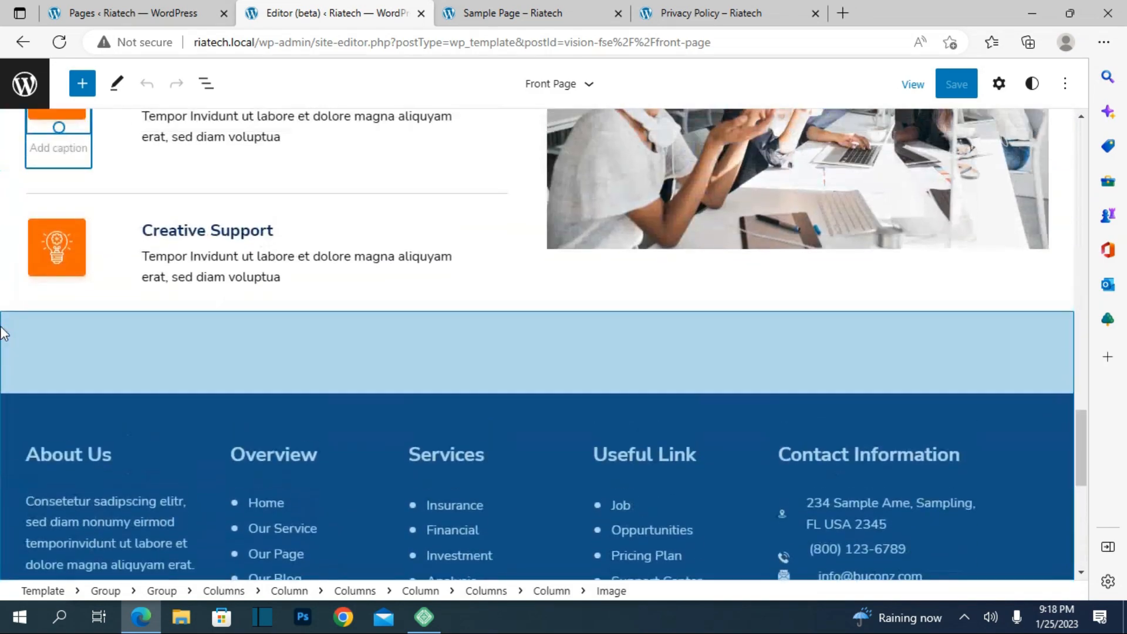
pyautogui.scroll(10, 3, 339)
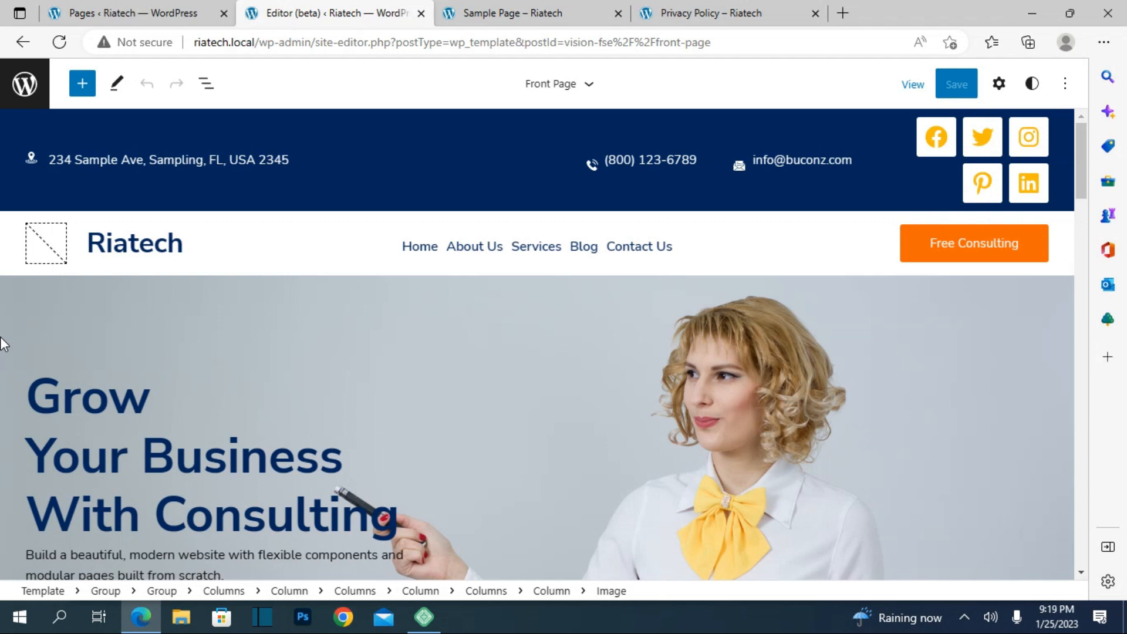
pyautogui.click(74, 12)
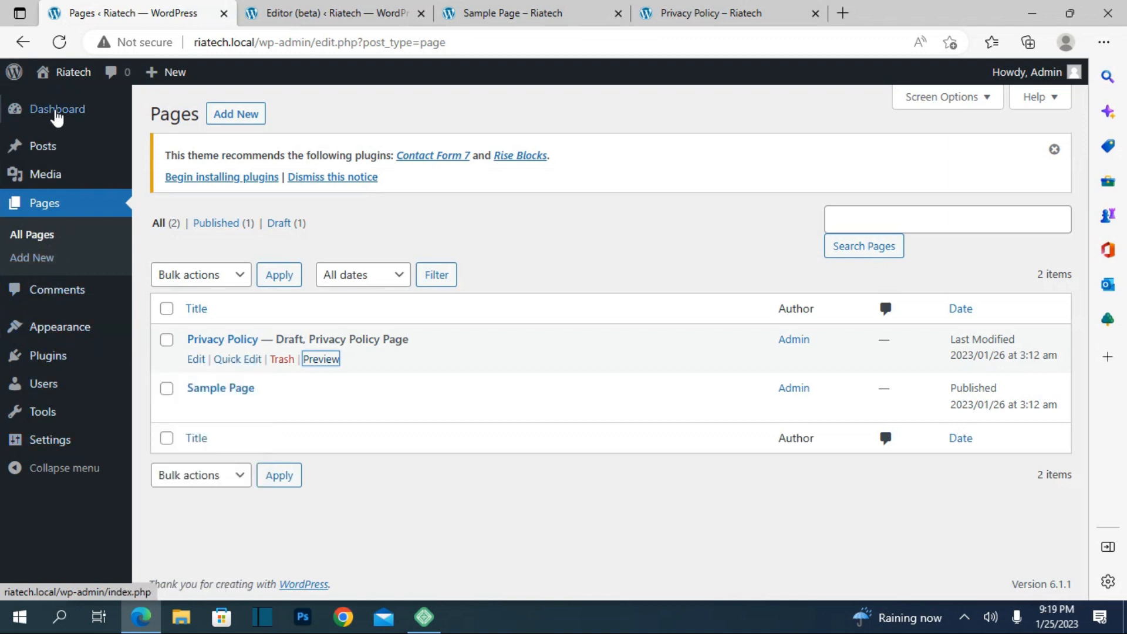
# Step: From the Posts list, view the Hello world! post in a new tab, then return to Posts
pyautogui.click(55, 148)
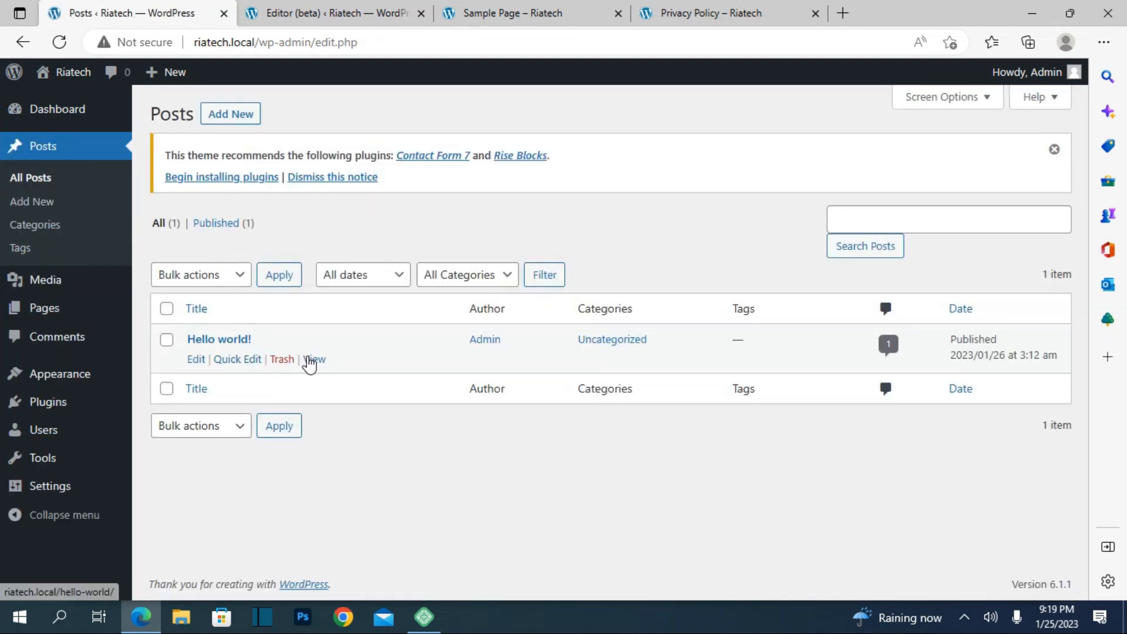
pyautogui.rightClick(312, 359)
pyautogui.click(366, 88)
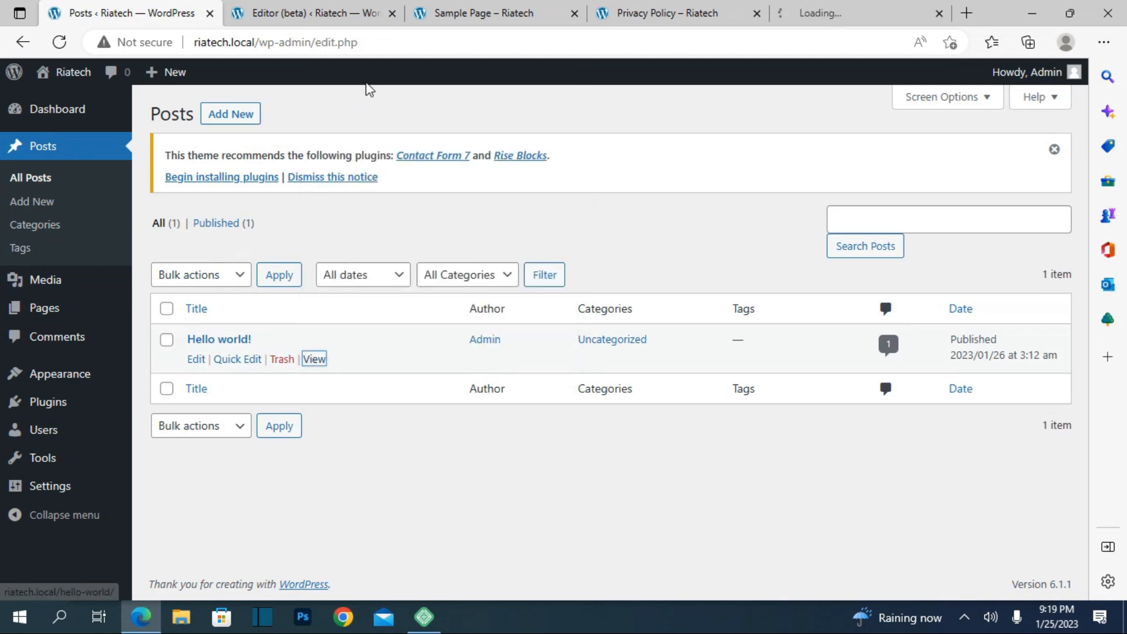
pyautogui.click(800, 8)
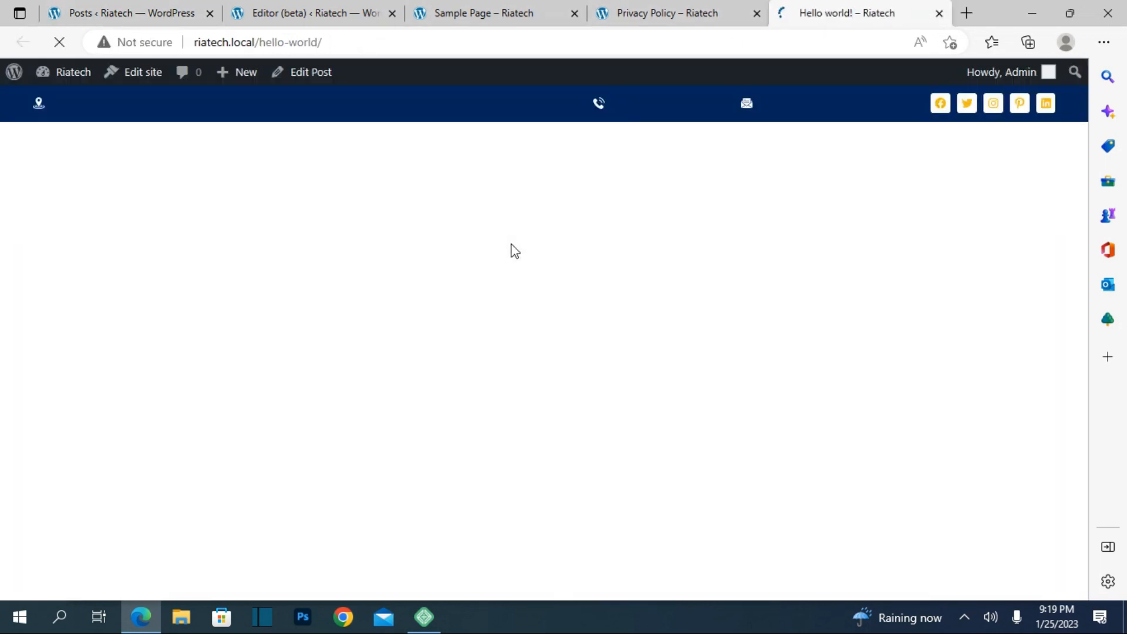
pyautogui.scroll(-10, 511, 244)
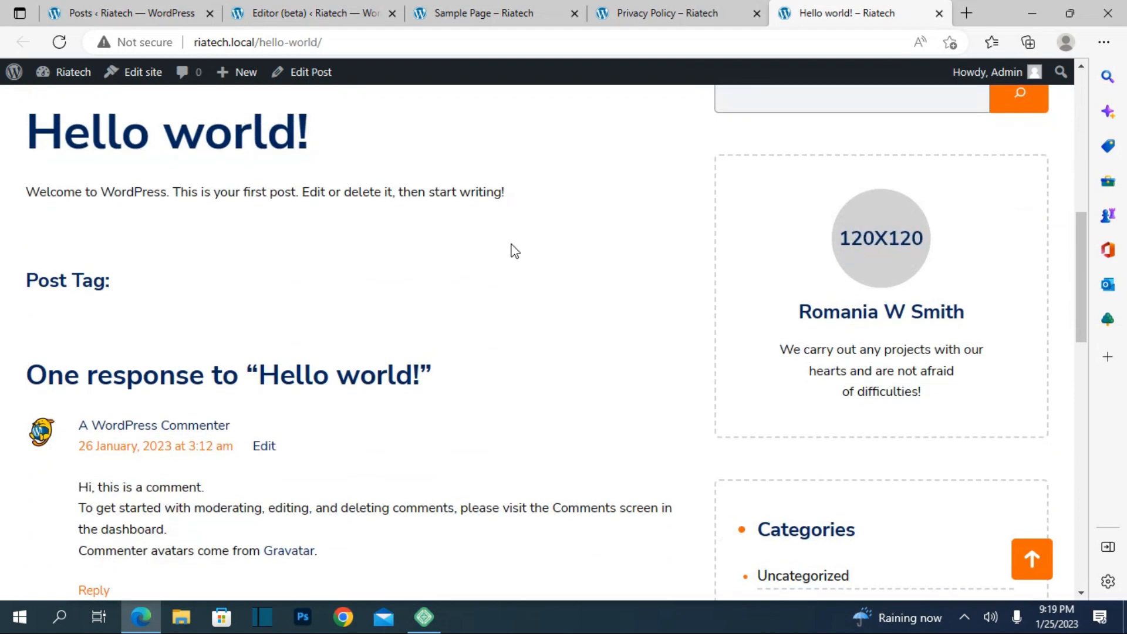
pyautogui.scroll(-4, 514, 250)
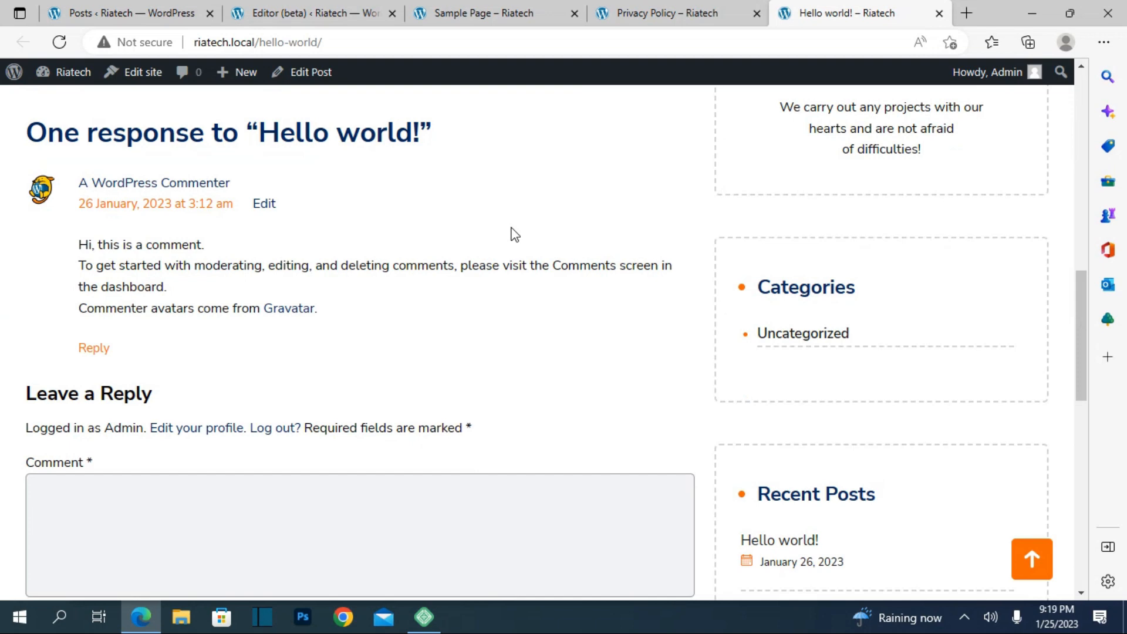
pyautogui.scroll(14, 514, 235)
pyautogui.click(76, 12)
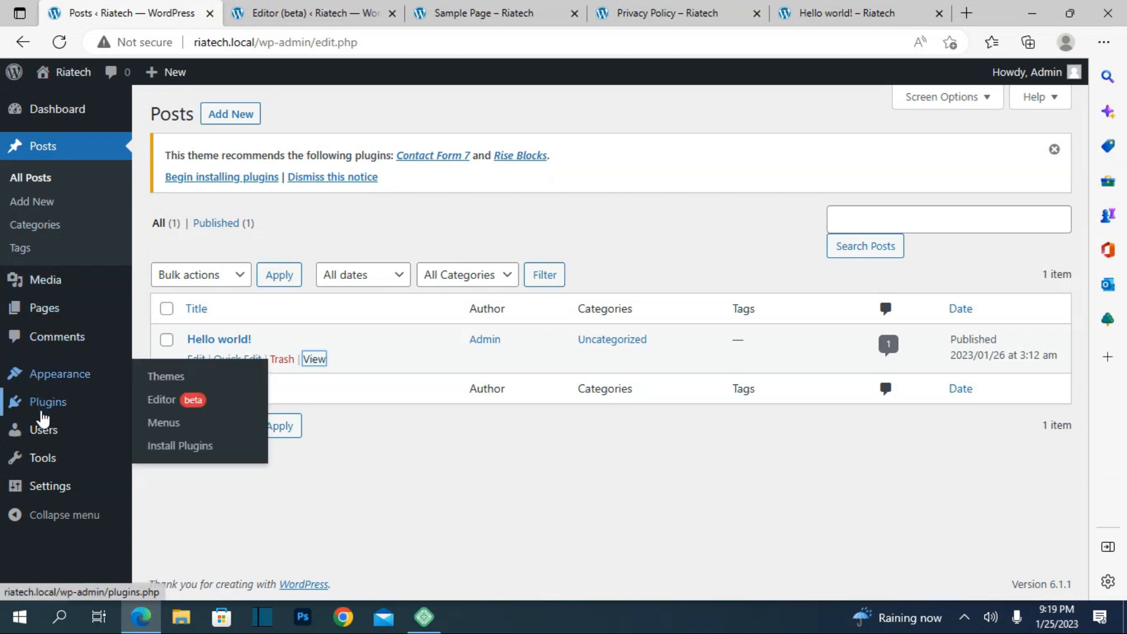
# Step: Search Add Plugins for 'elementor', then install and activate Elementor Website Builder
pyautogui.click(41, 413)
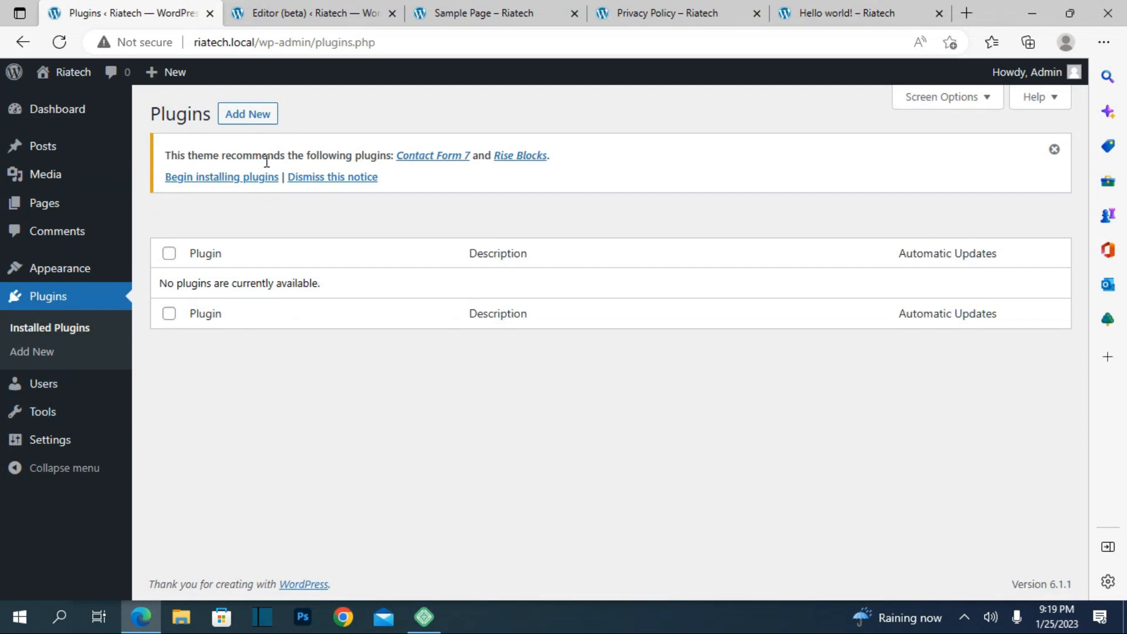
pyautogui.click(263, 117)
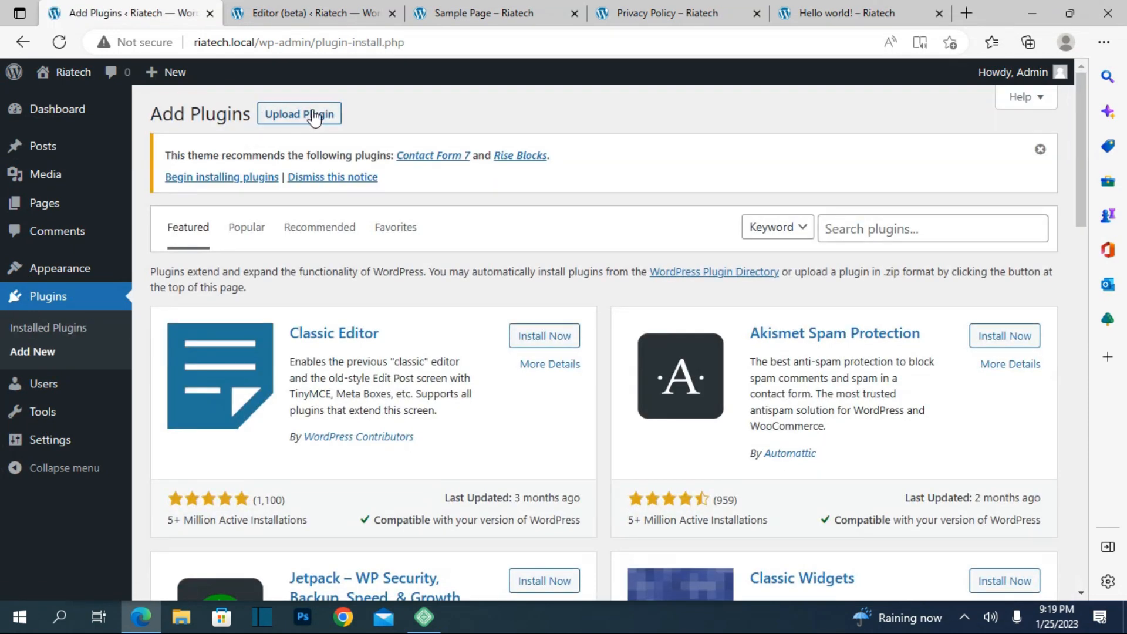
pyautogui.click(833, 227)
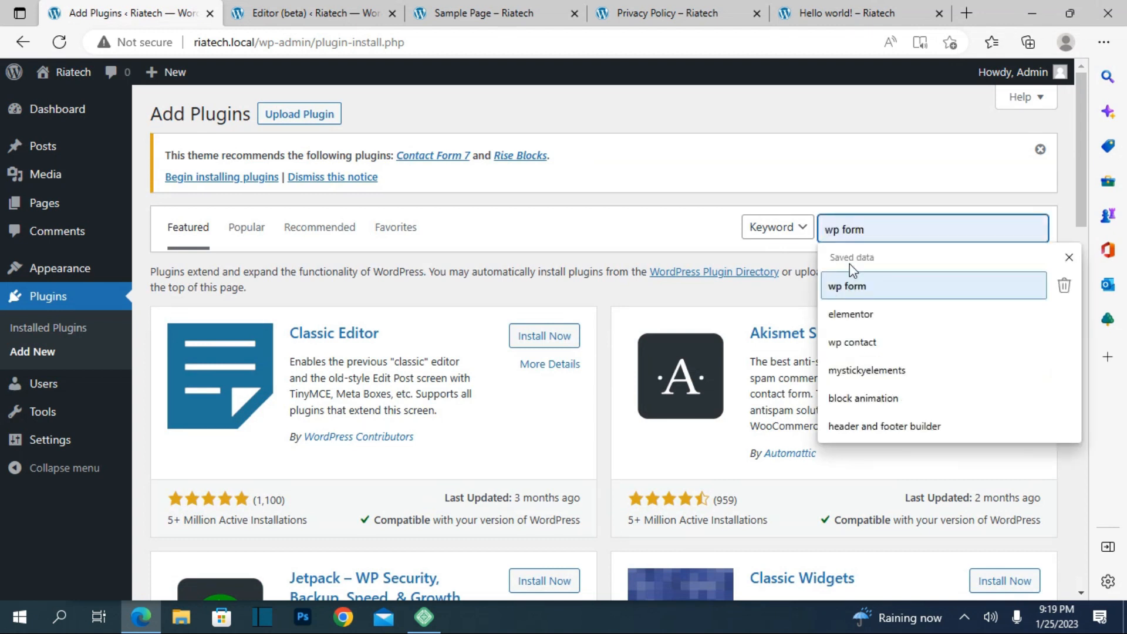
pyautogui.write('elem')
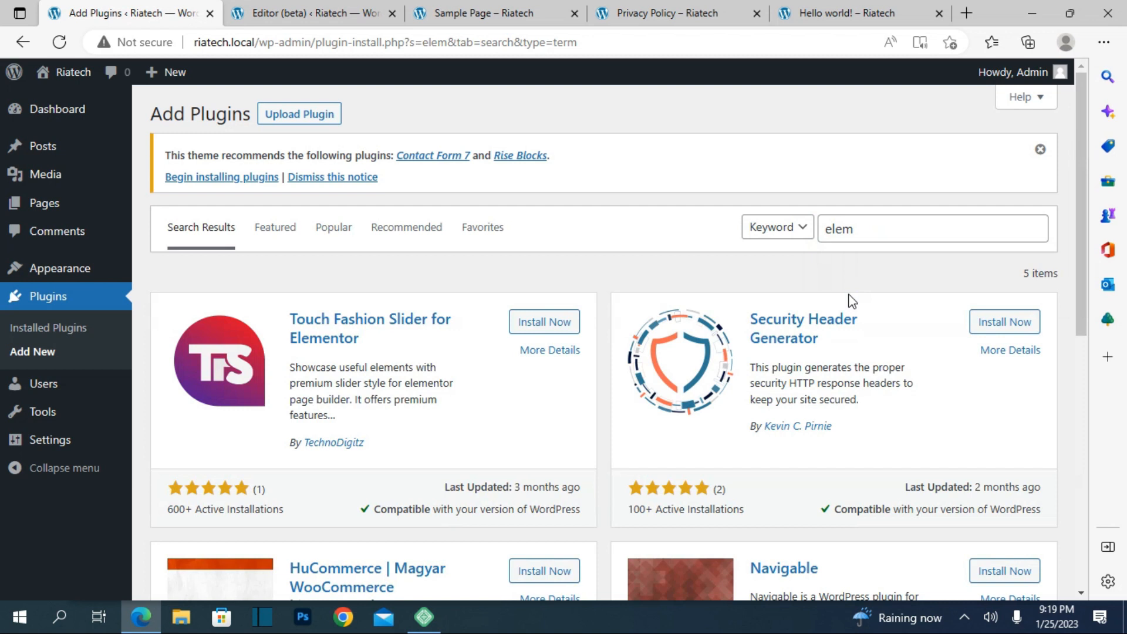
pyautogui.click(916, 220)
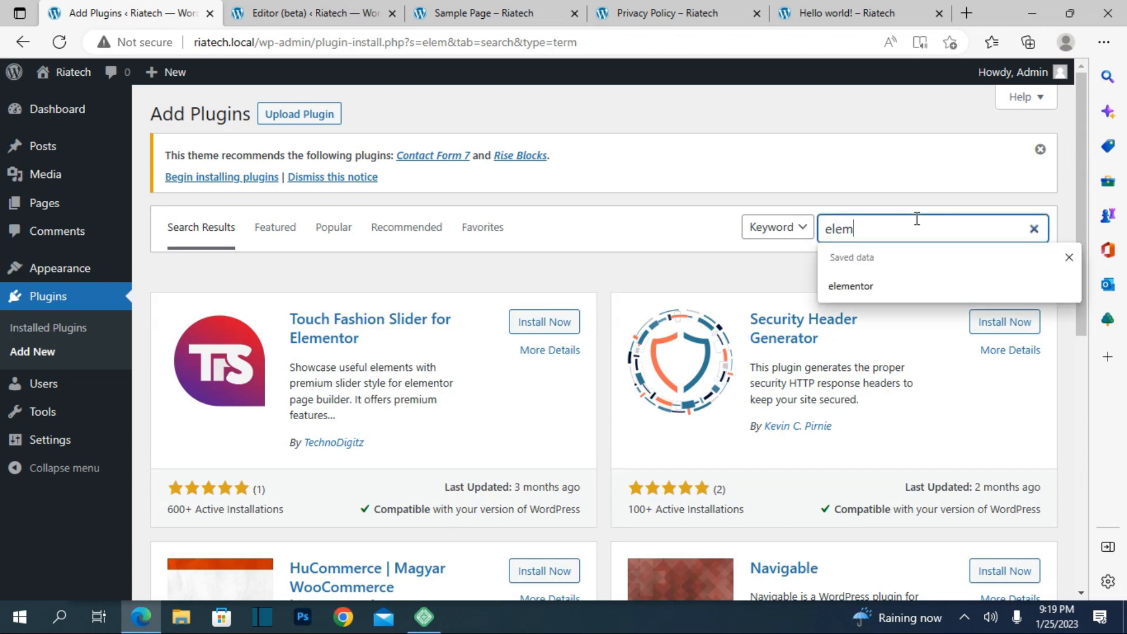
pyautogui.click(876, 288)
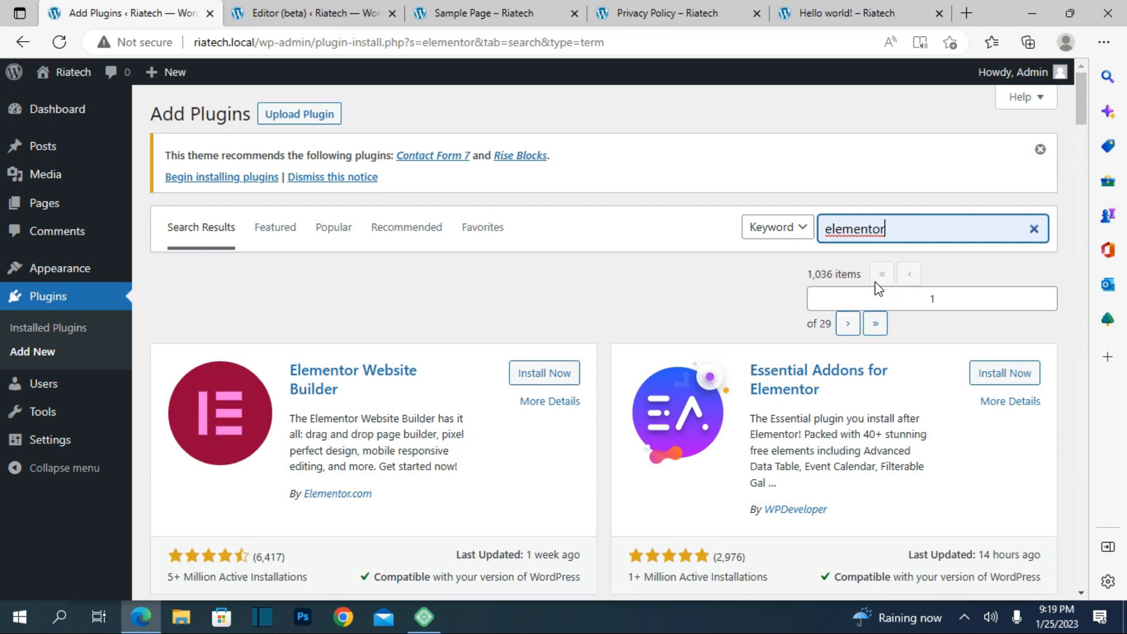
pyautogui.click(531, 383)
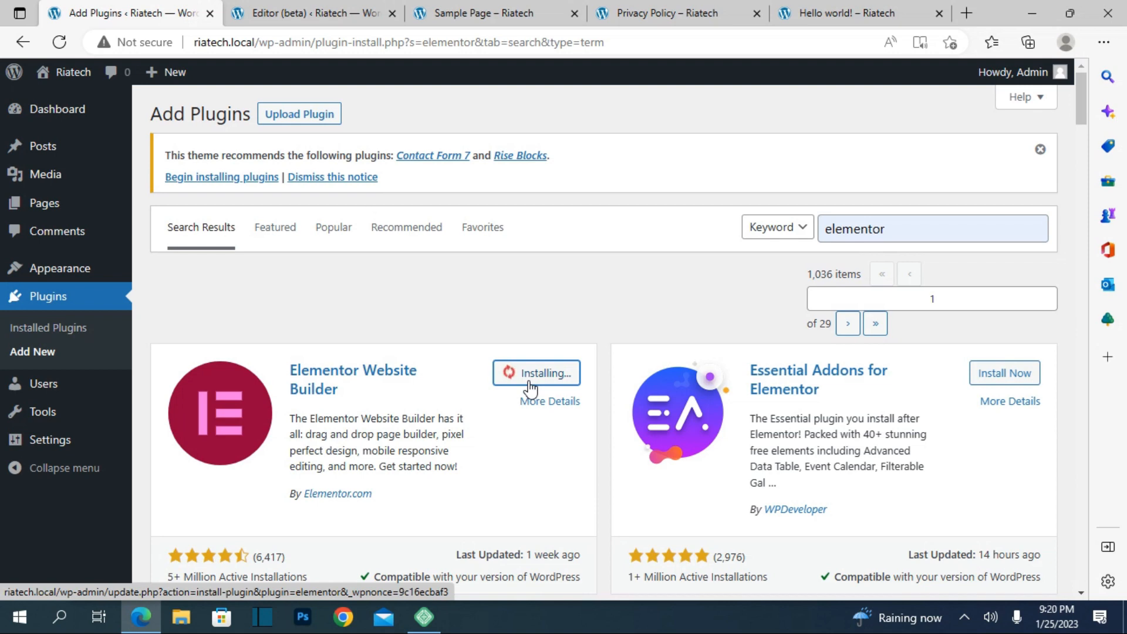
pyautogui.click(531, 381)
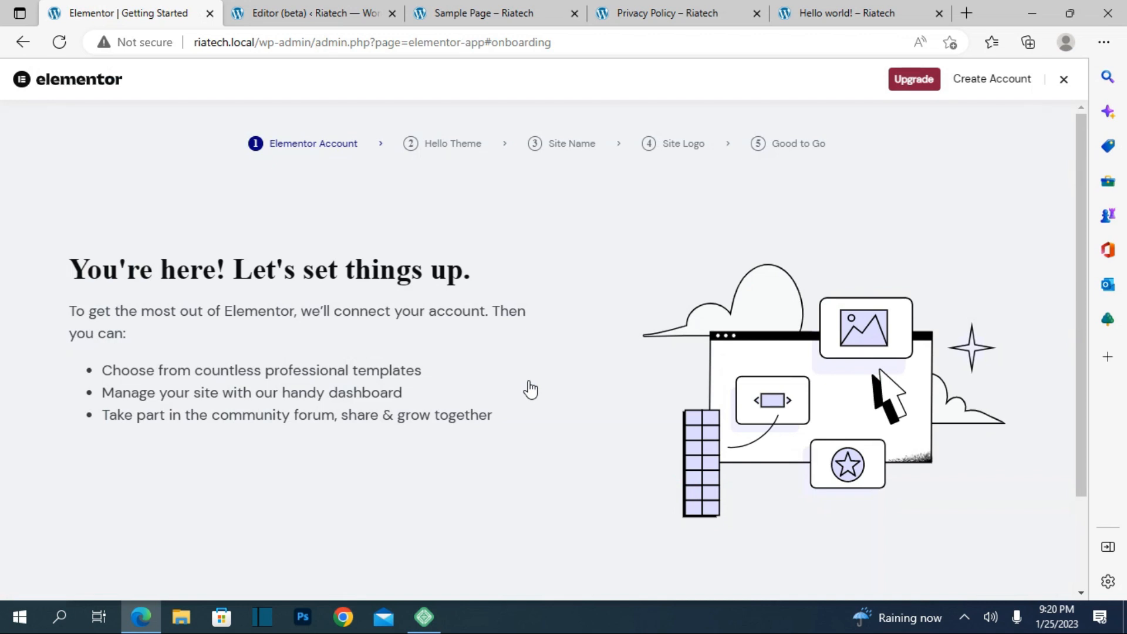
# Step: Skip the Elementor setup wizard and return to the Pages list
pyautogui.click(1063, 79)
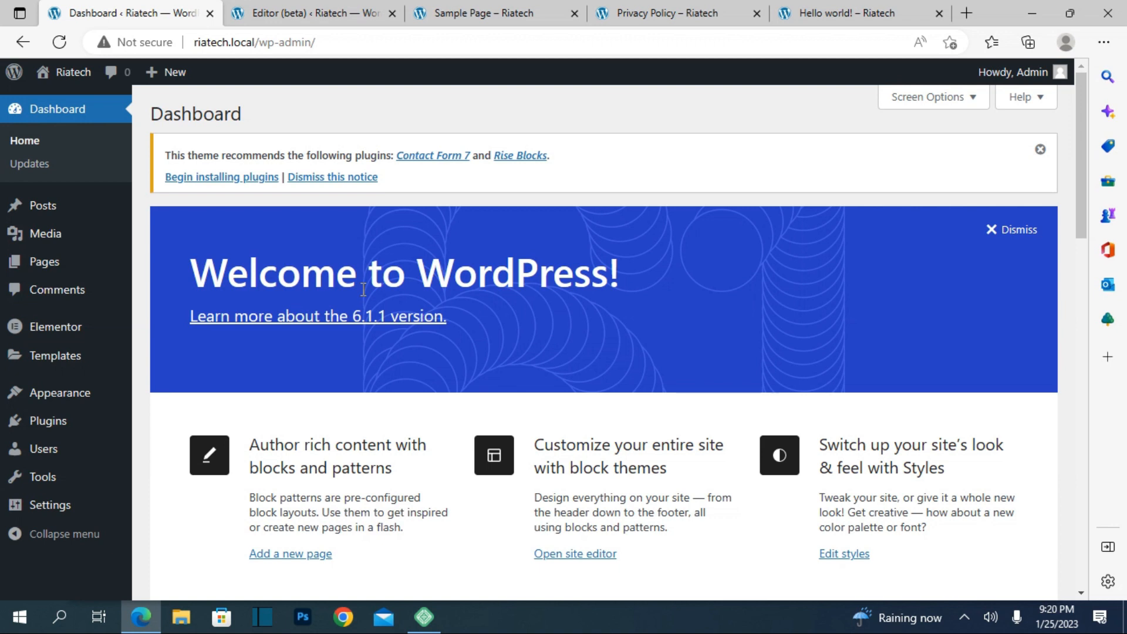
pyautogui.click(50, 268)
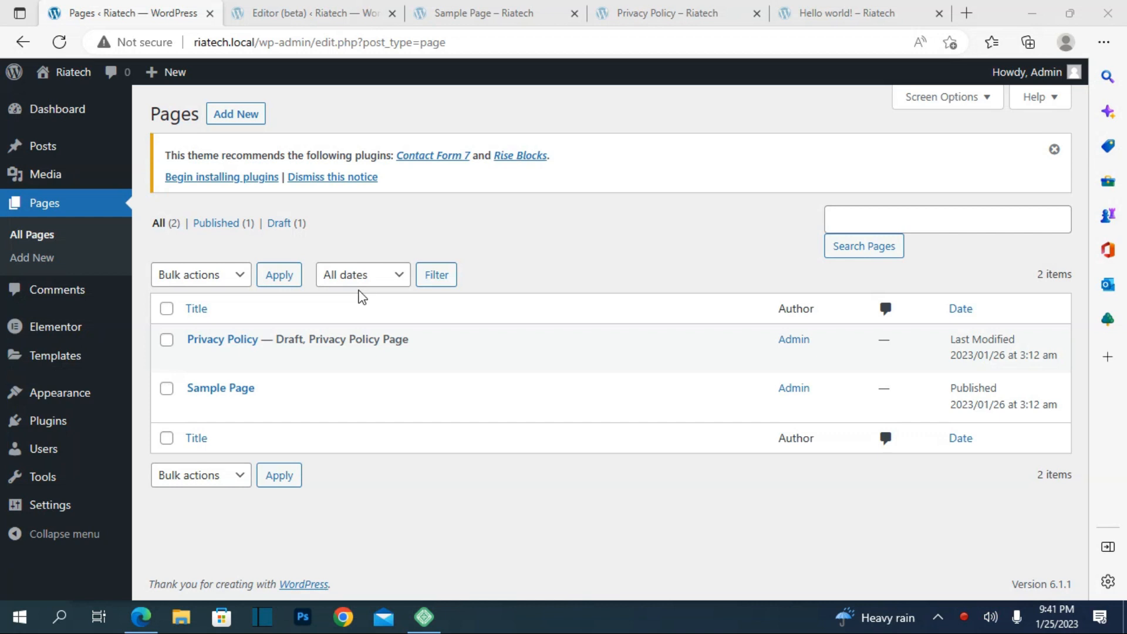
# Step: Edit the Privacy Policy page, dismiss the block editor welcome tour, and switch to Elementor
pyautogui.moveTo(224, 356)
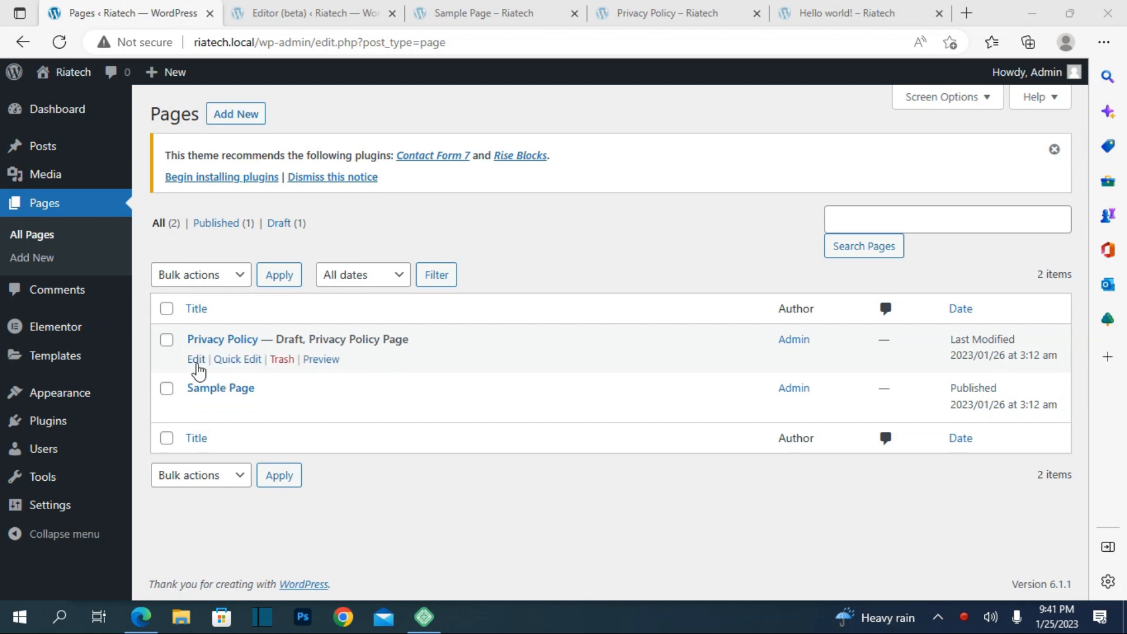
pyautogui.click(196, 359)
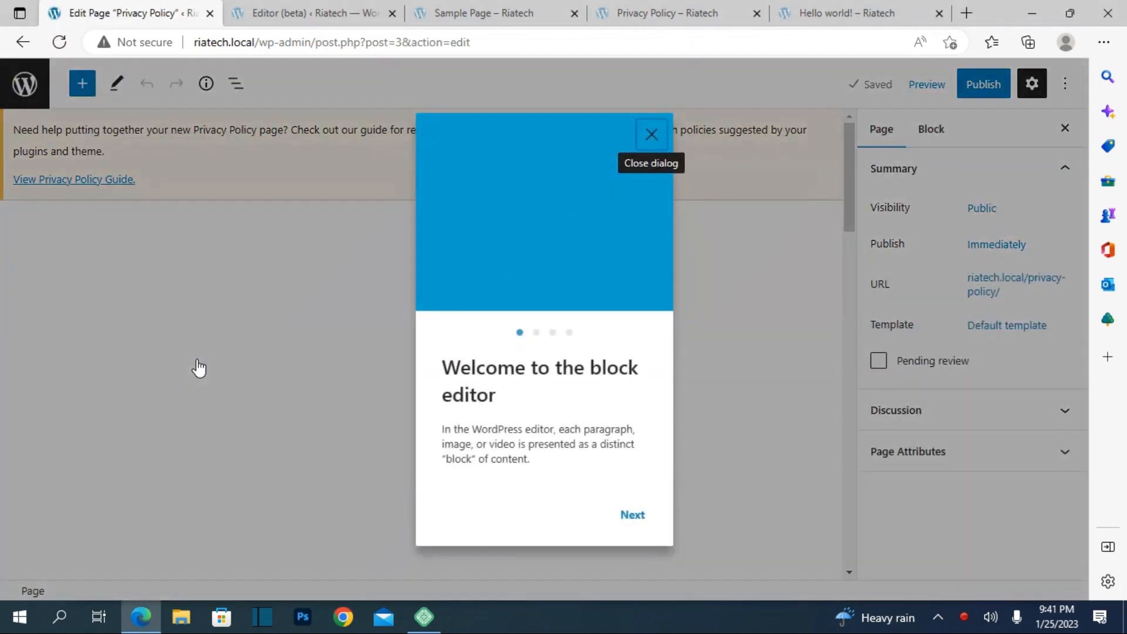
pyautogui.click(665, 144)
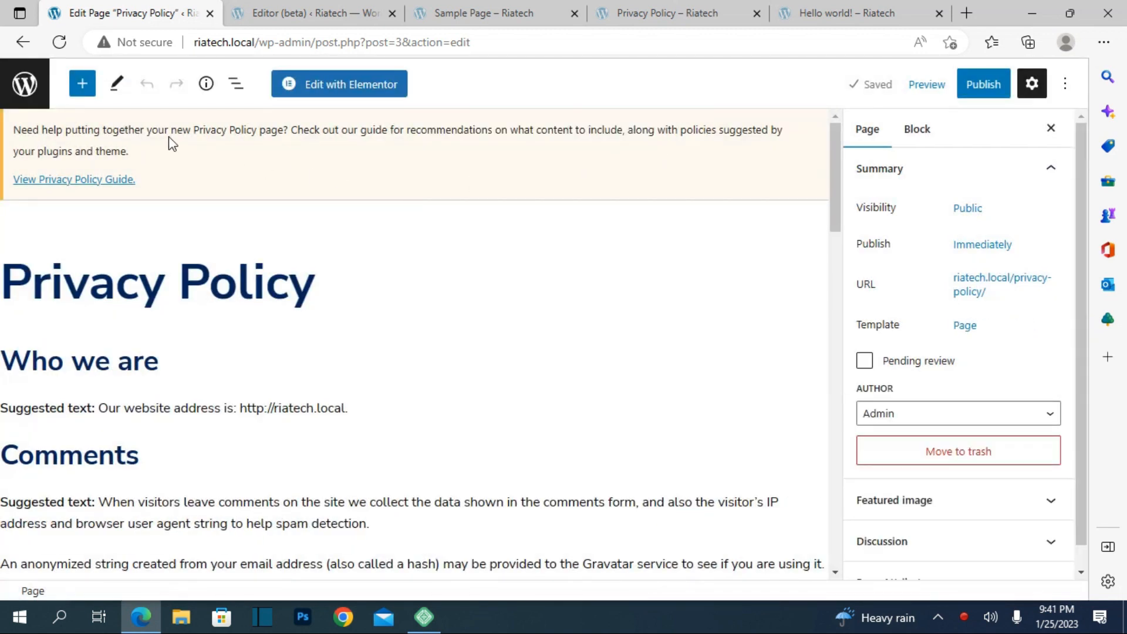
pyautogui.click(343, 94)
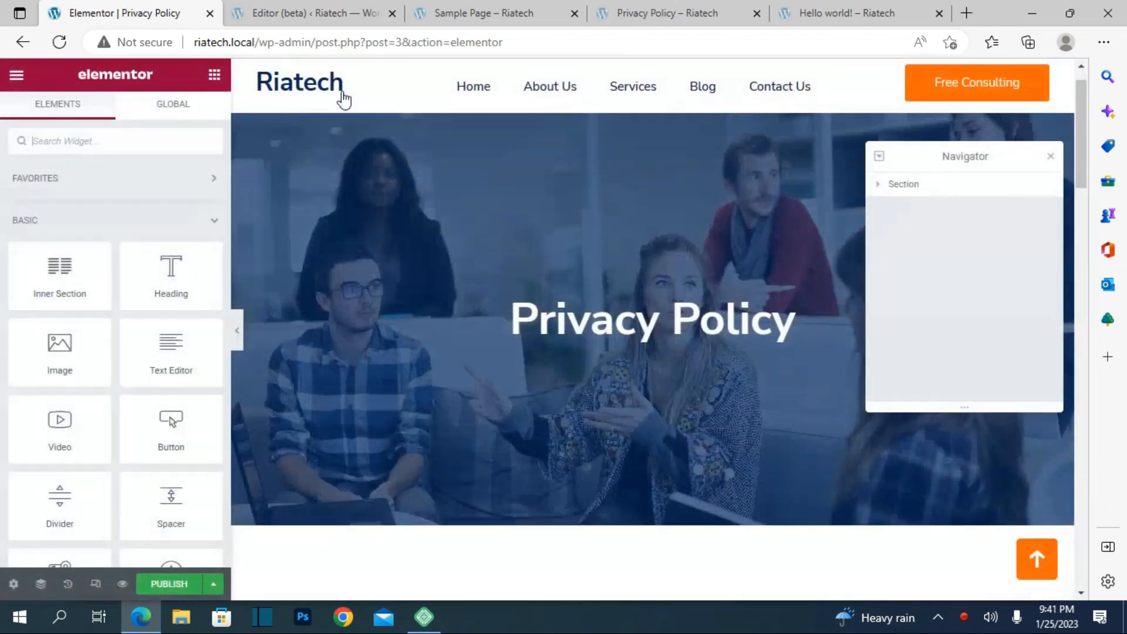
# Step: Close Elementor's Navigator panel on the Privacy Policy page, then go back to the block editor
pyautogui.scroll(-4, 344, 100)
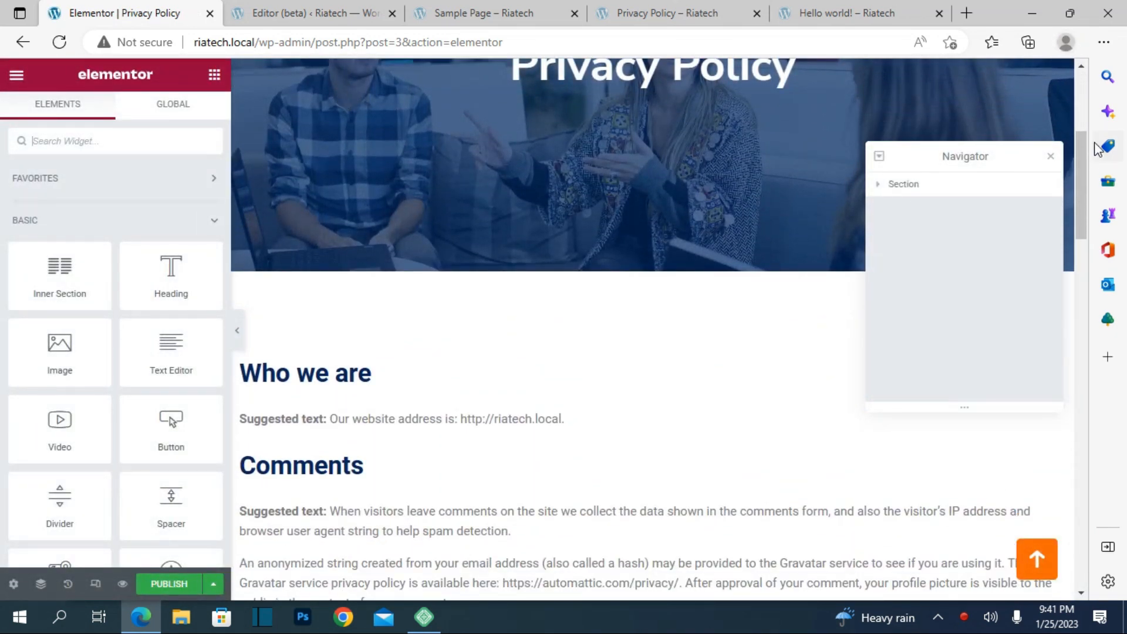
pyautogui.moveTo(1049, 162); pyautogui.dragTo(1055, 151)
pyautogui.click(1058, 145)
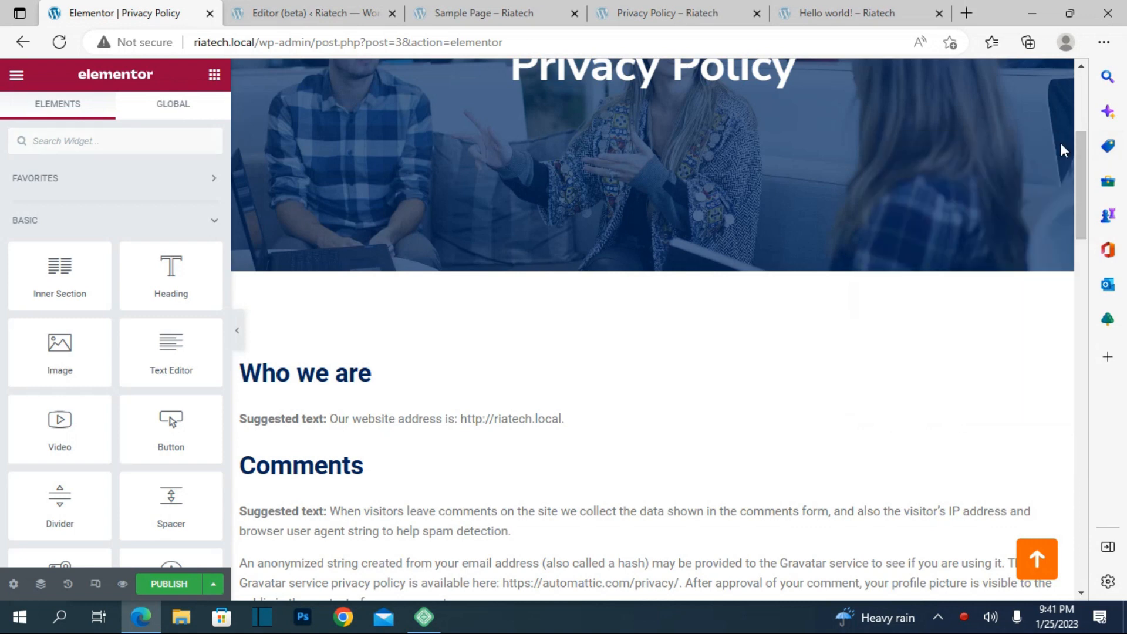
pyautogui.click(450, 410)
pyautogui.scroll(-15, 455, 382)
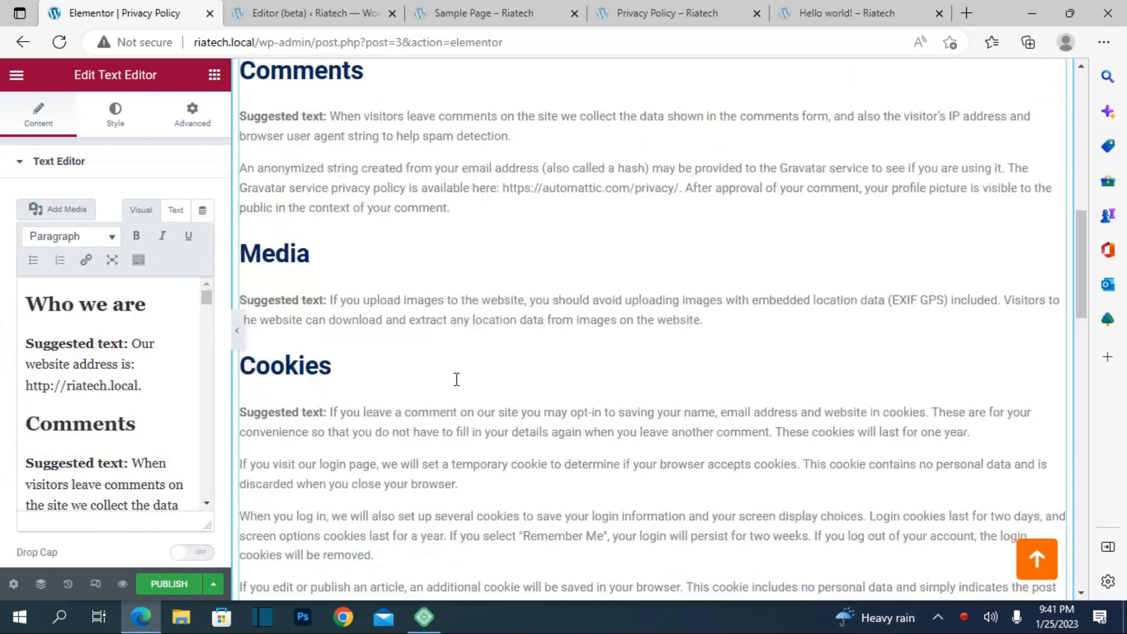
pyautogui.scroll(15, 457, 377)
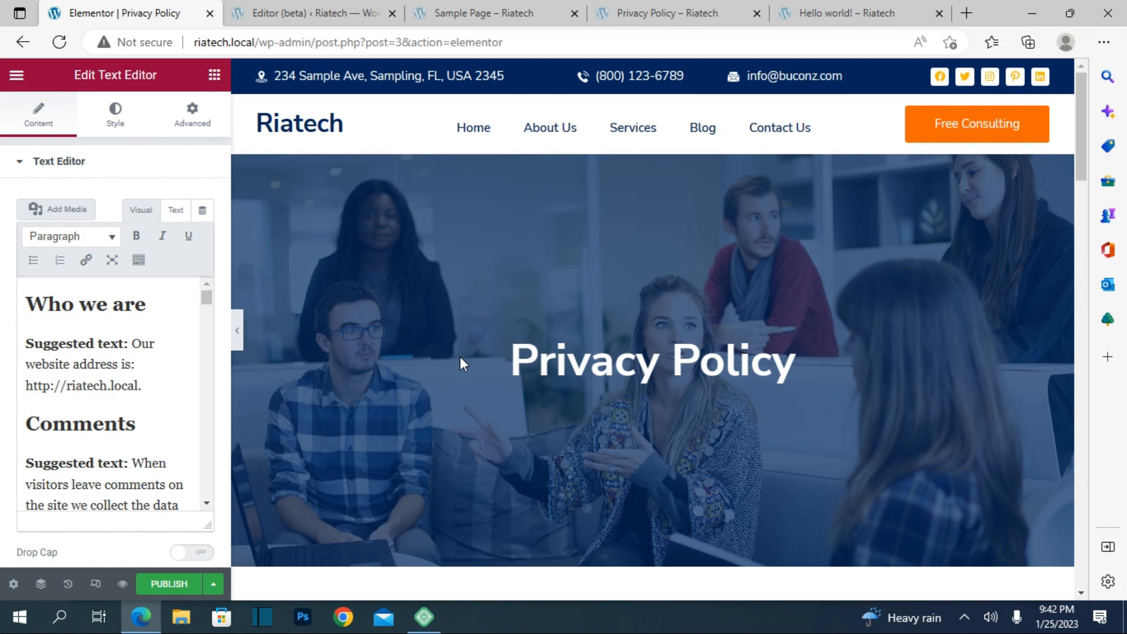
pyautogui.click(23, 49)
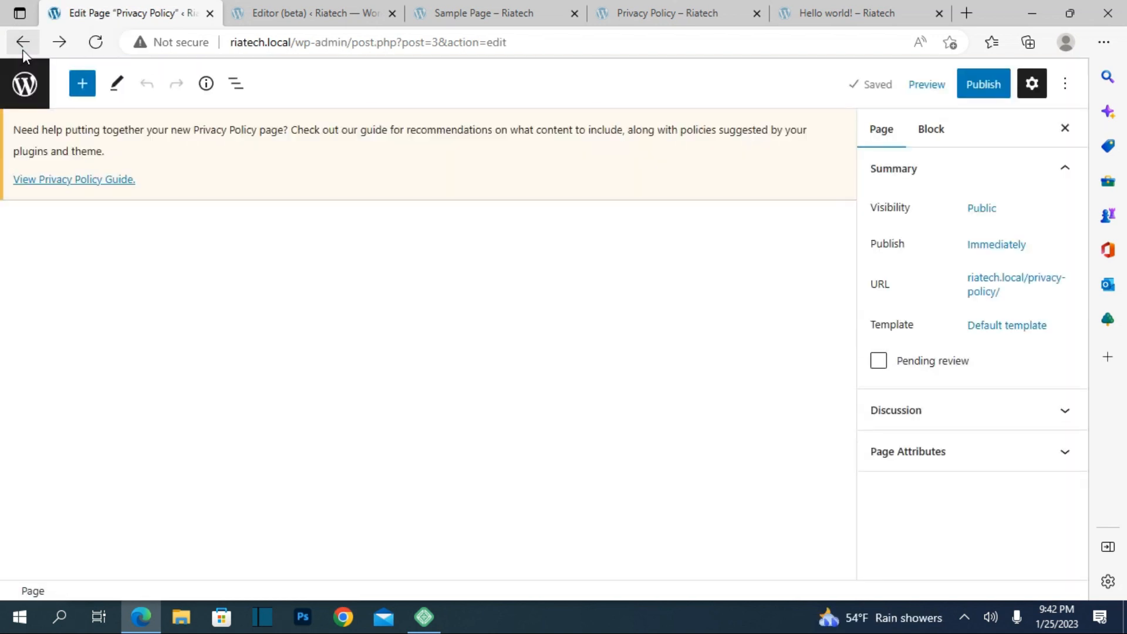
# Step: Go back to the Pages list, then open Appearance > Menus with its prefilled Menu 1
pyautogui.click(22, 49)
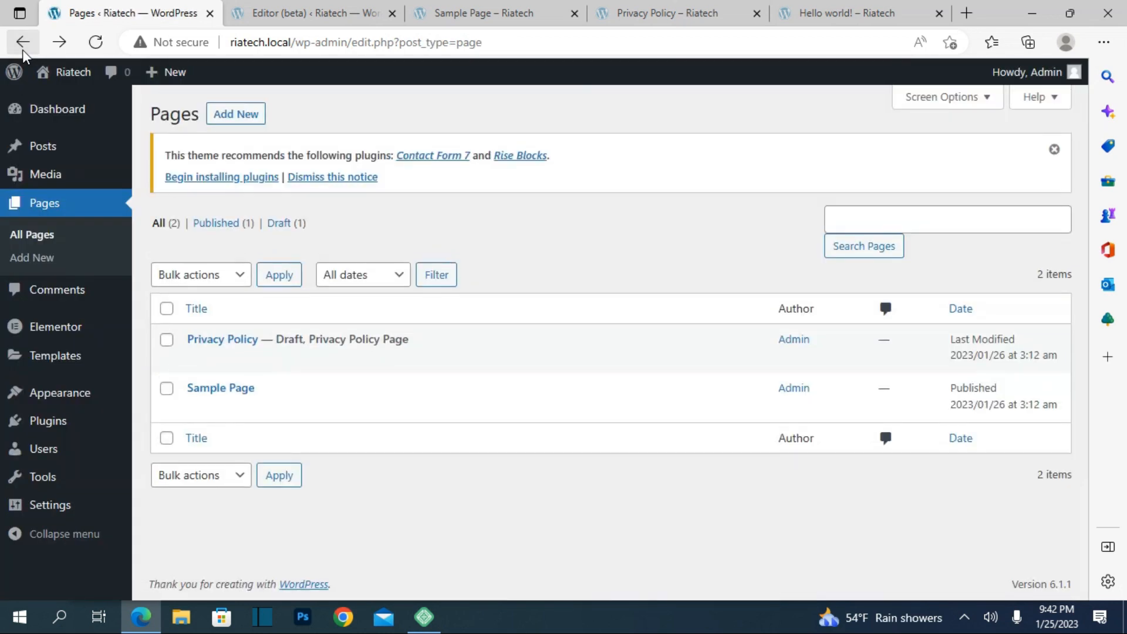
pyautogui.moveTo(76, 349)
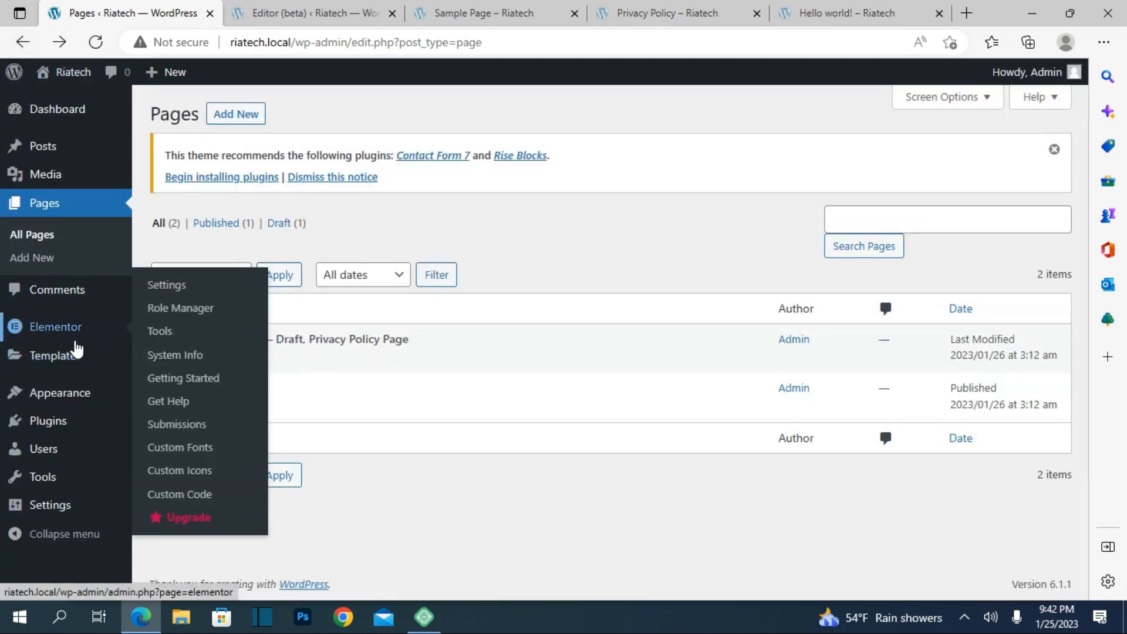
pyautogui.moveTo(39, 389)
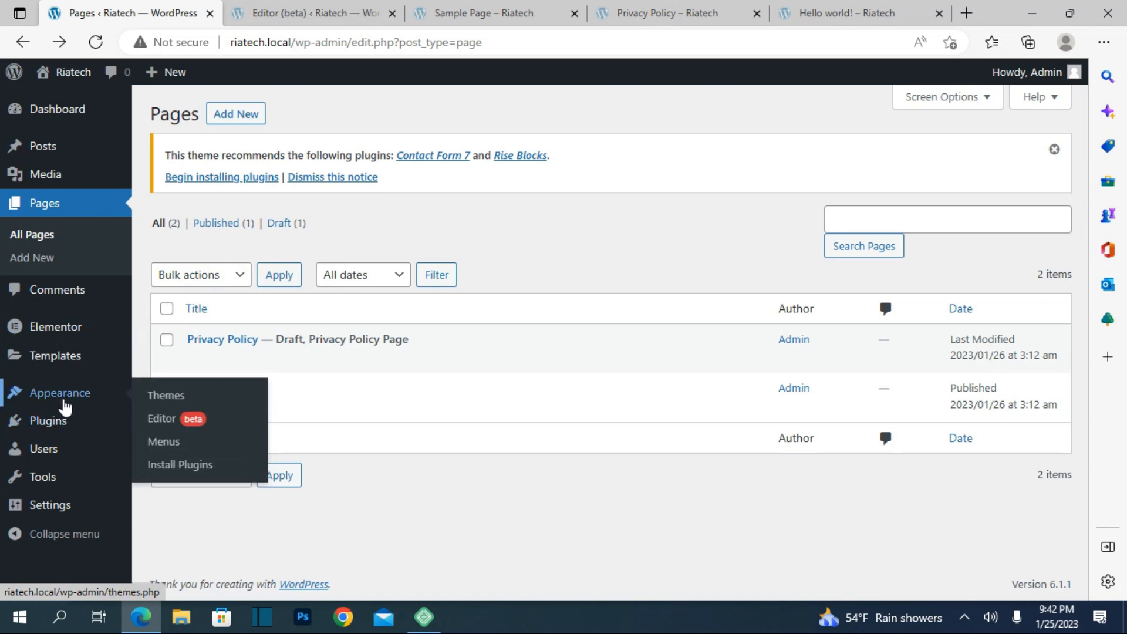
pyautogui.moveTo(75, 394)
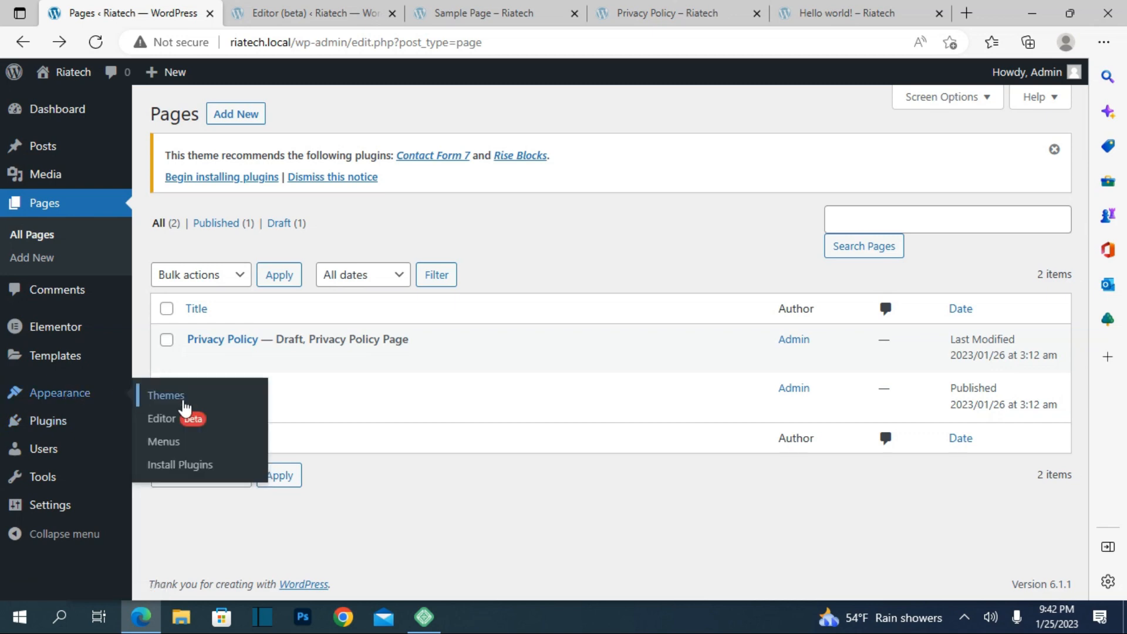
pyautogui.click(158, 449)
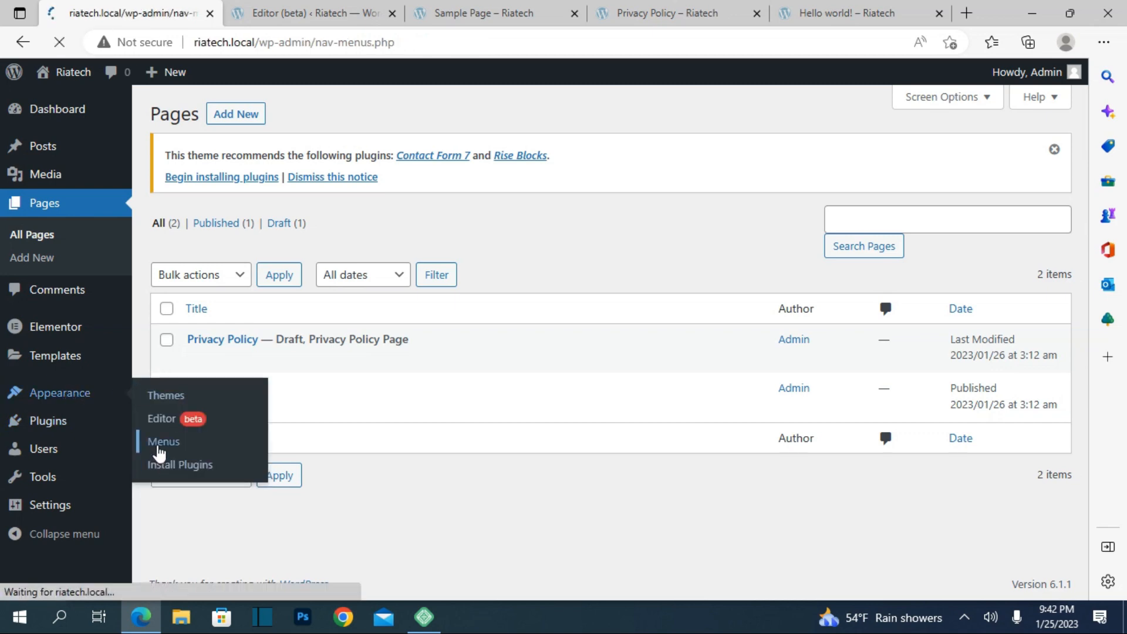
pyautogui.scroll(-4, 388, 464)
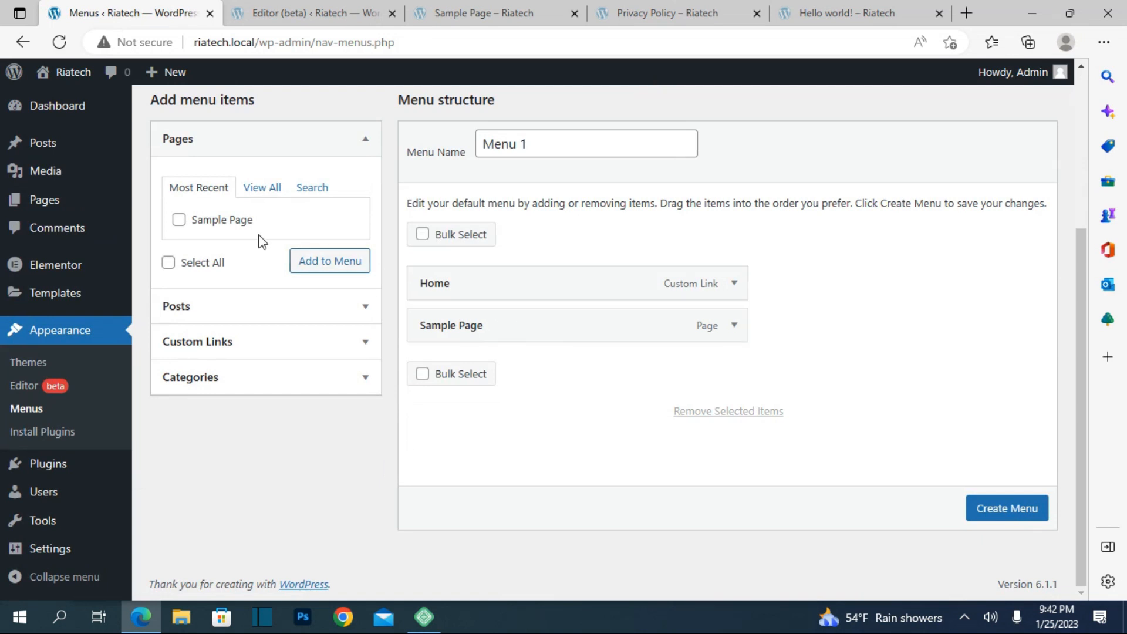
pyautogui.scroll(4, 276, 312)
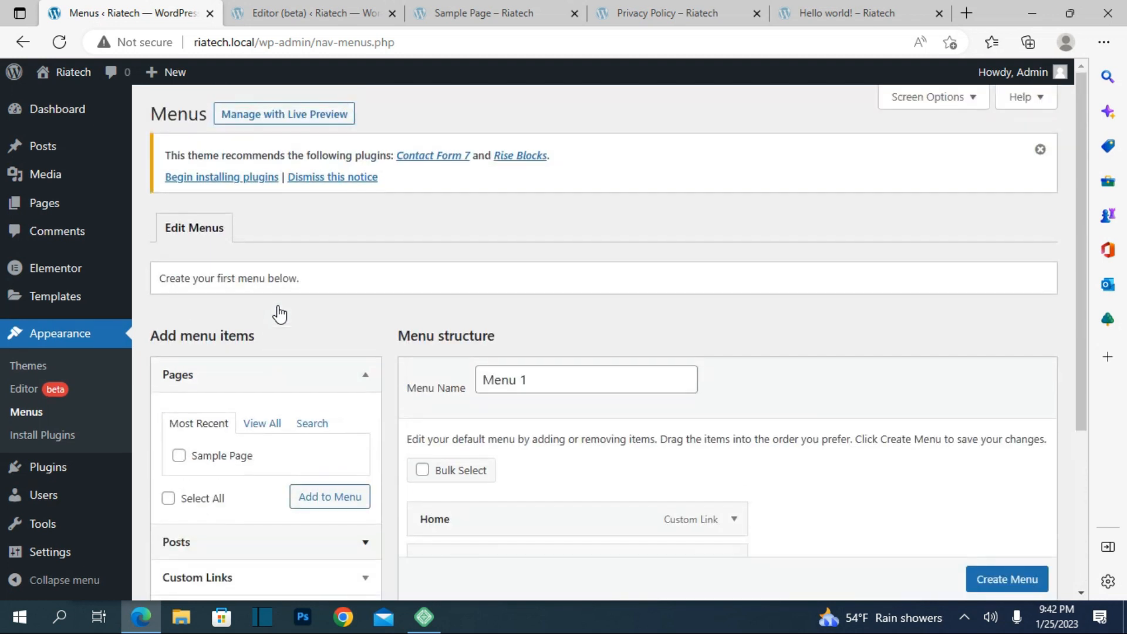